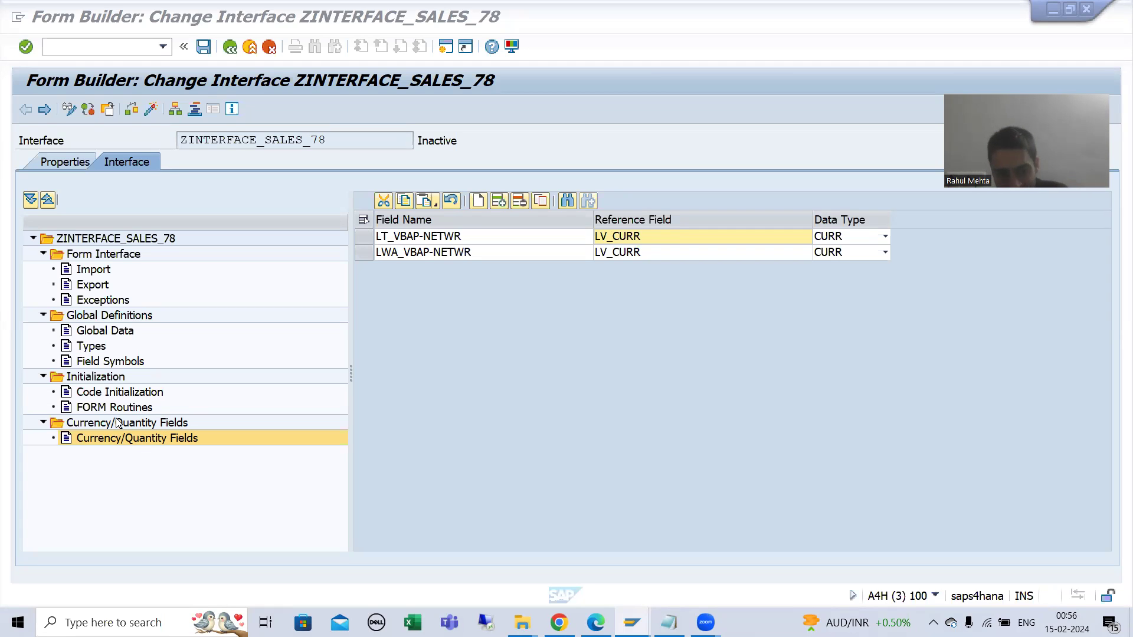
- Display the interface's Global Data and select LWA_VBAP's type ZSTRVBAP_78
left_click(100, 331)
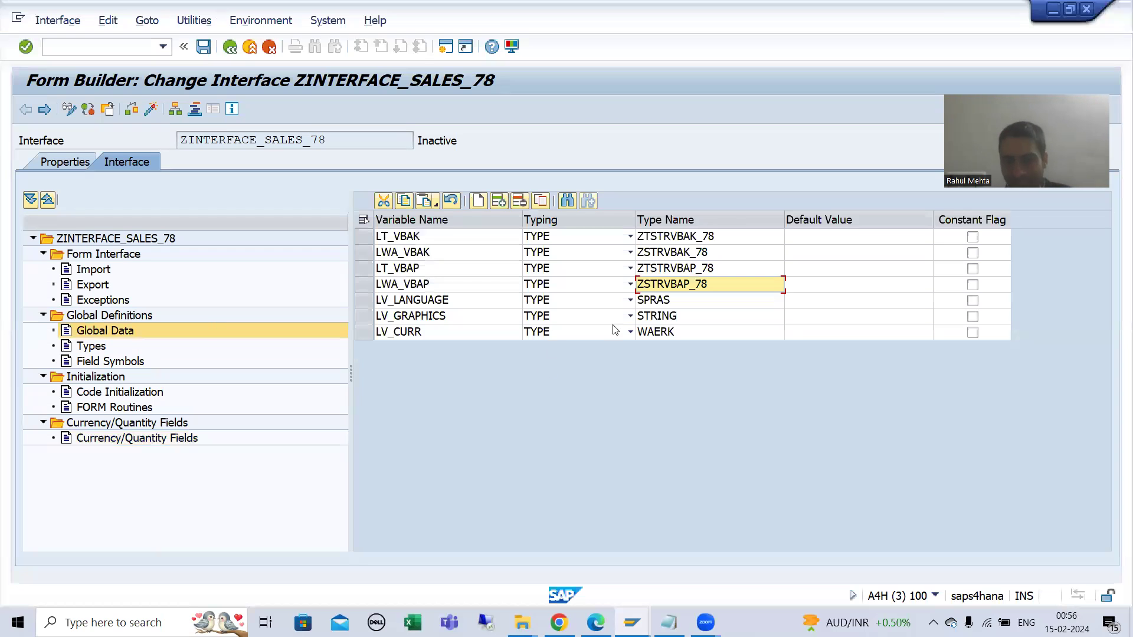
left_click(672, 301)
double_click(676, 286)
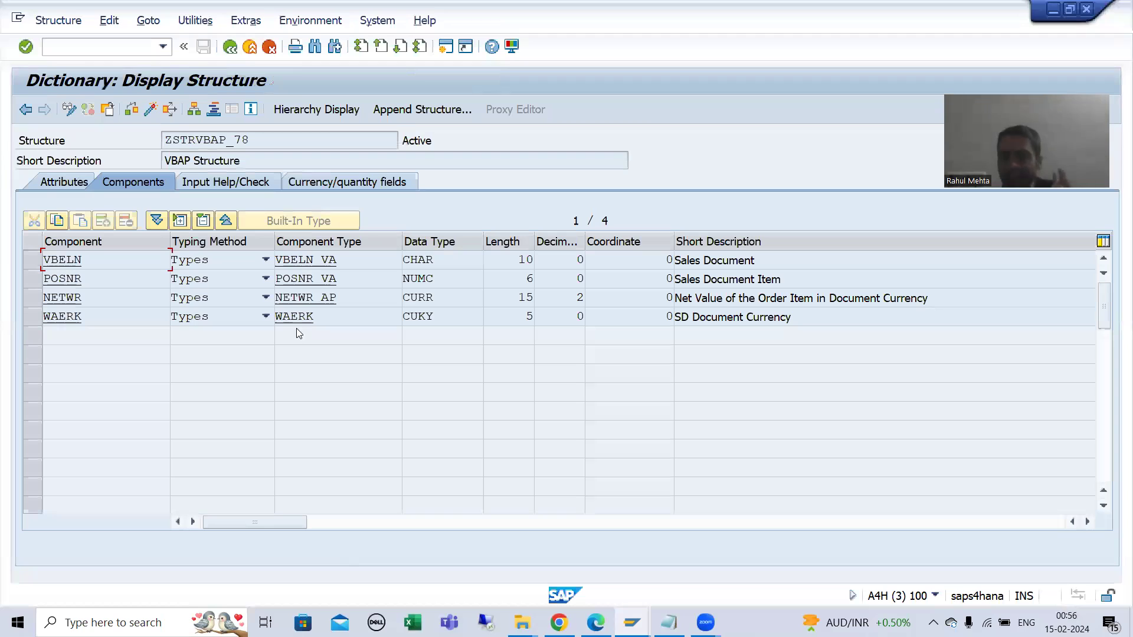
left_click(348, 181)
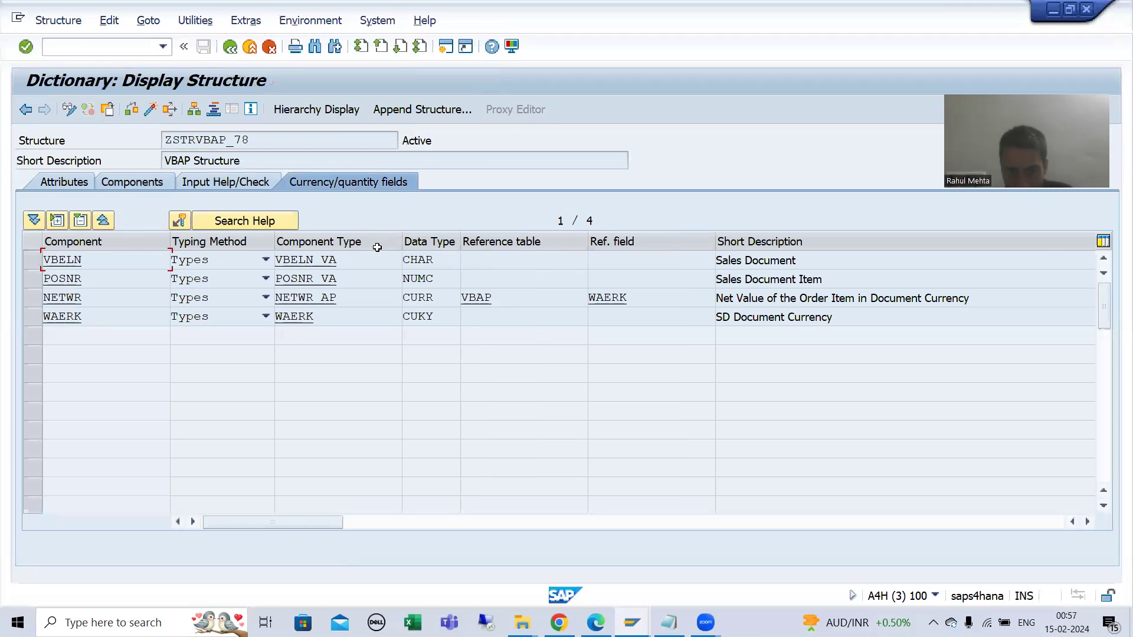
left_click(466, 297)
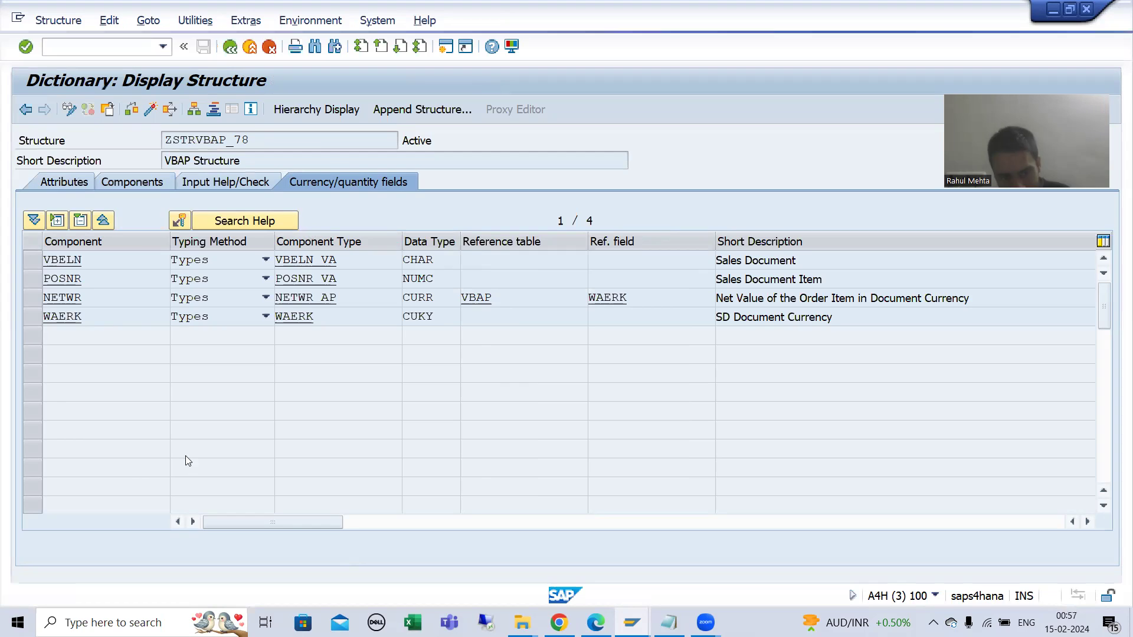
key("F3")
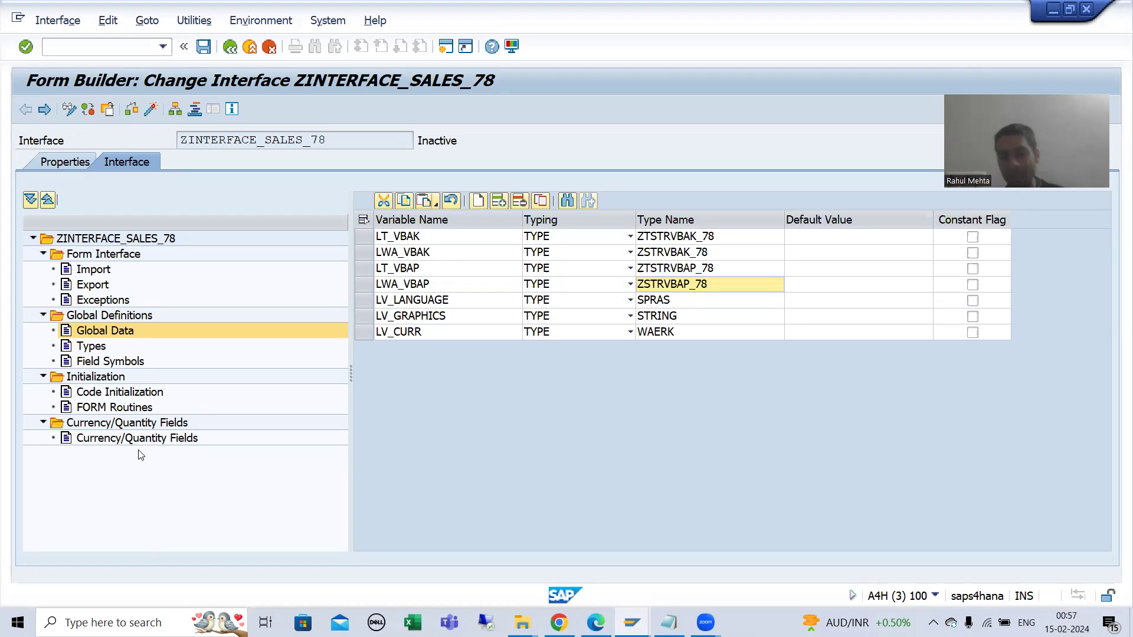
- Inspect the LV_CURR variable and the Currency/Quantity Fields references
left_click(415, 334)
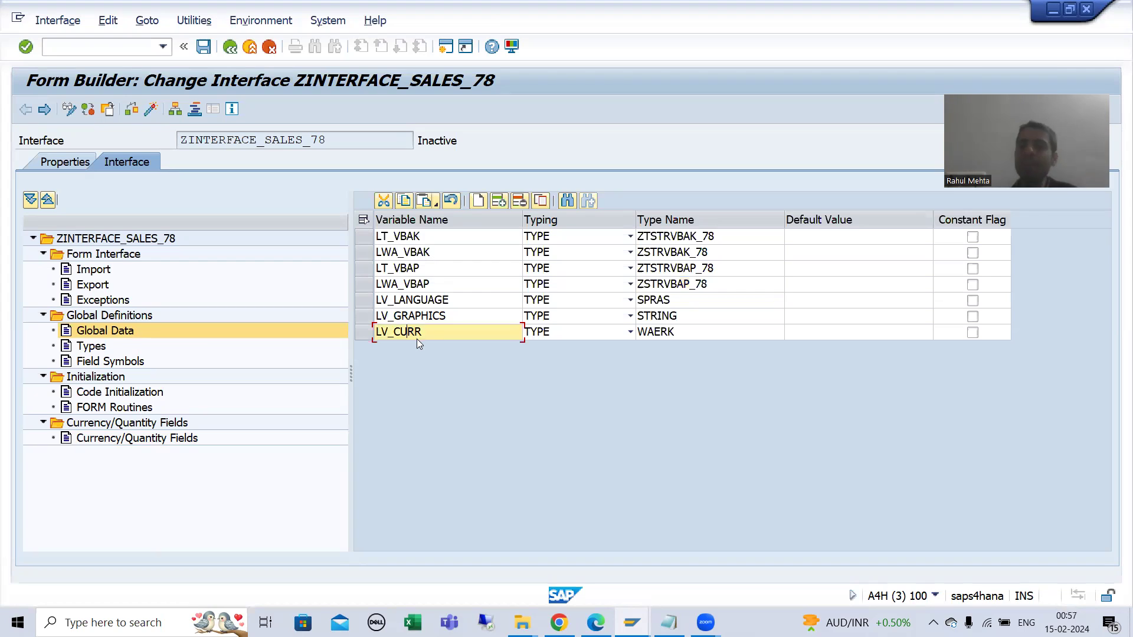
left_click_drag(421, 331, 375, 330)
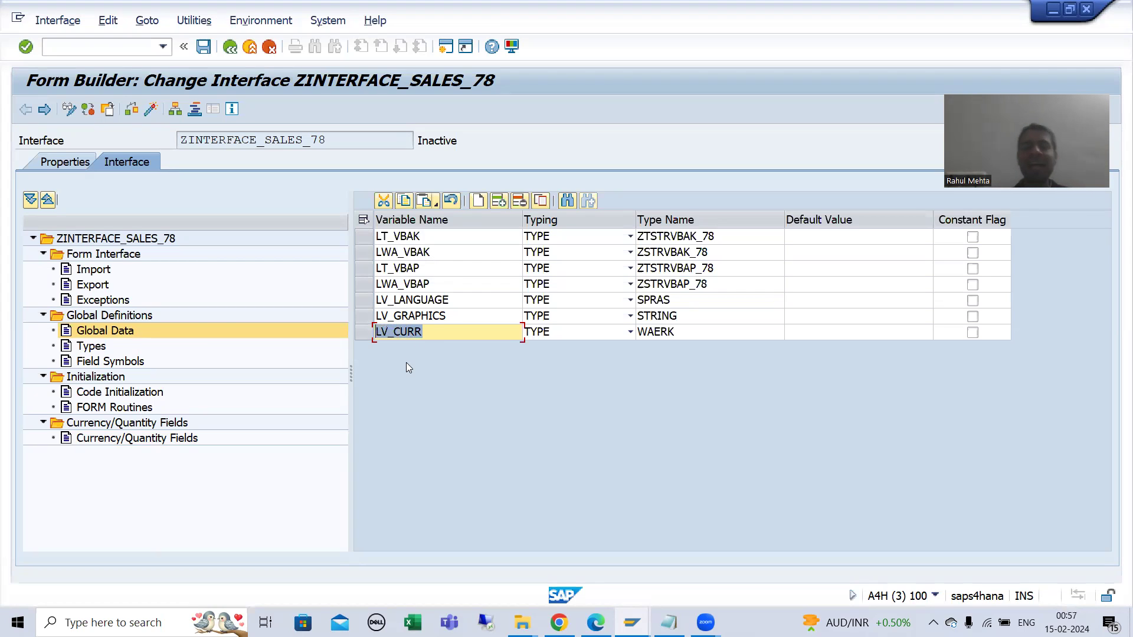
left_click(137, 440)
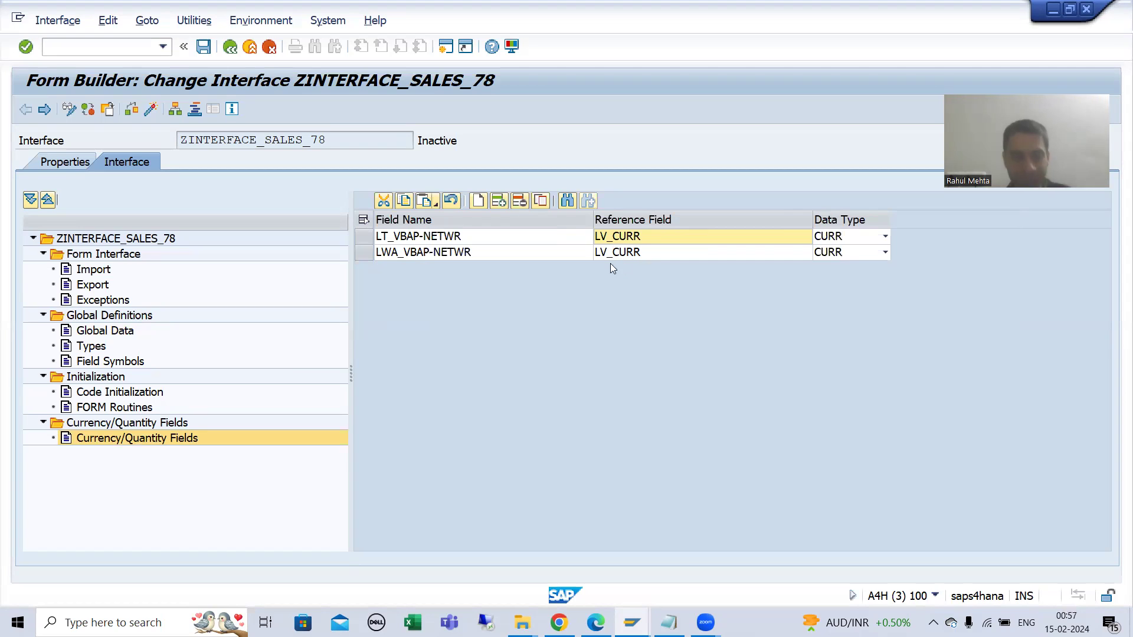
- Return to Global Data and open LWA_VBAP's type ZSTRVBAP_78 in the Dictionary
left_click(113, 335)
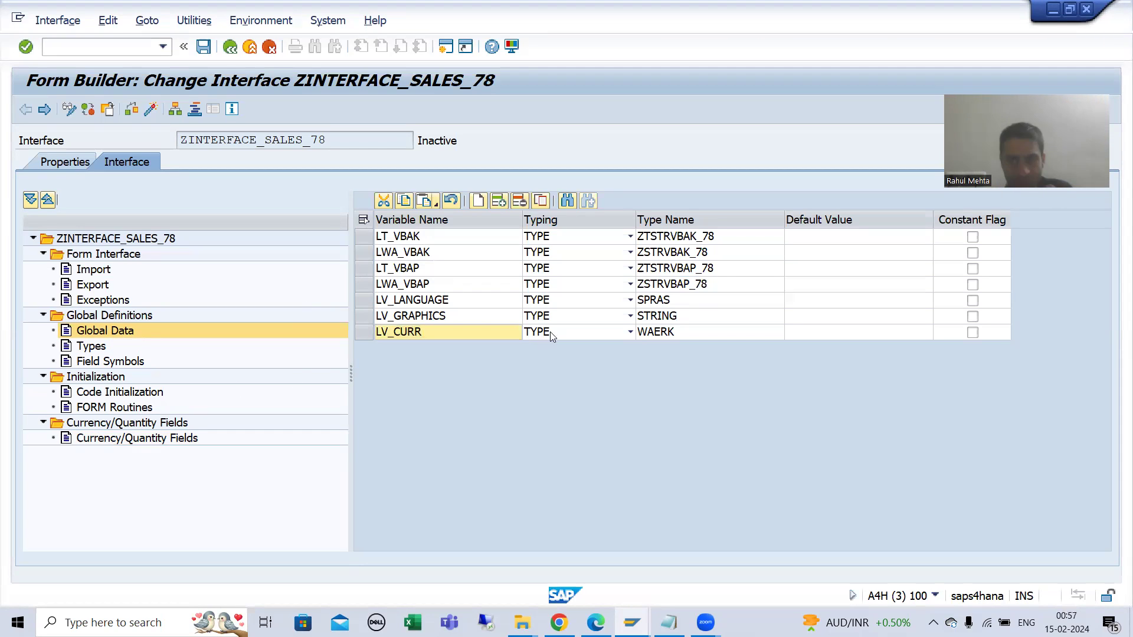
left_click(671, 285)
double_click(671, 286)
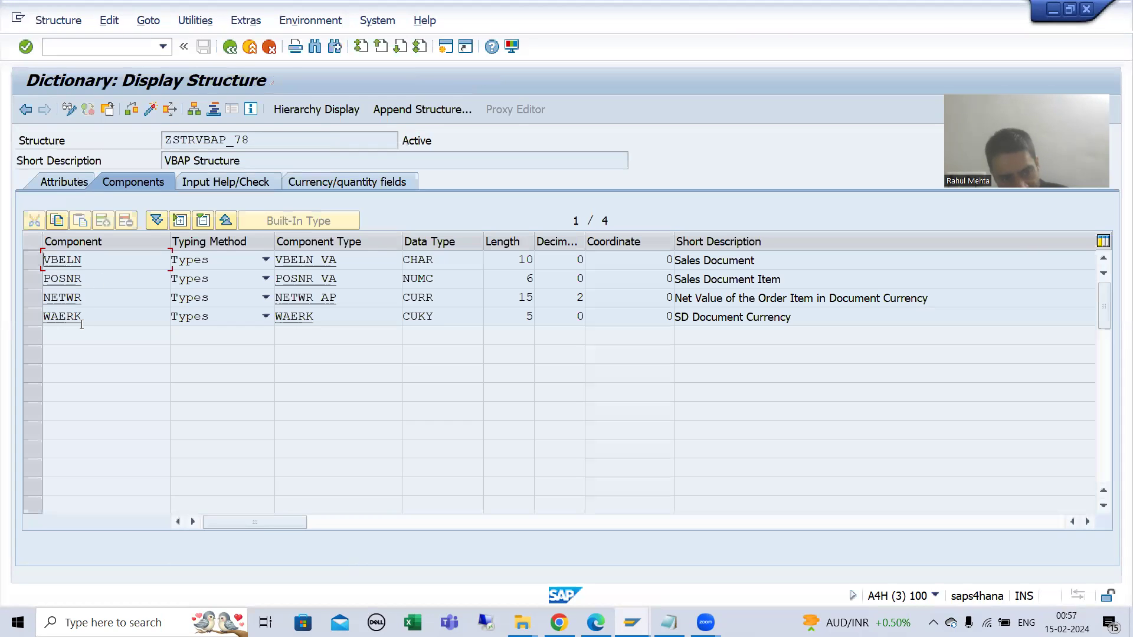
- Review the WAERK component and the Currency/quantity fields tab, where NETWR references VBAP/WAERK
left_click_drag(83, 317, 27, 315)
left_click(26, 314)
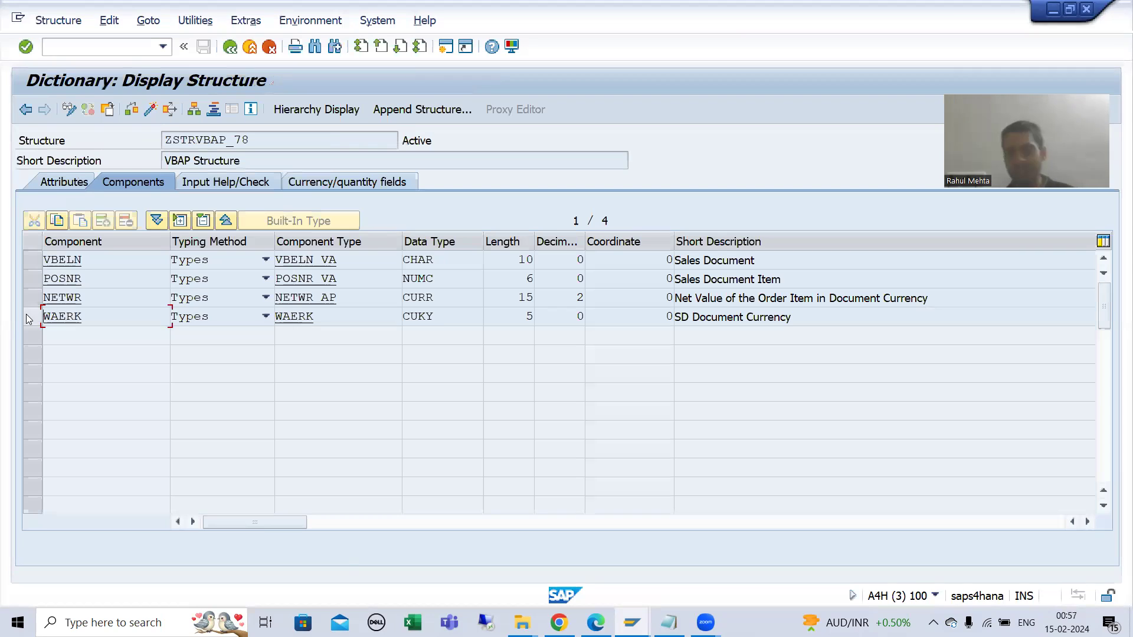
left_click(387, 188)
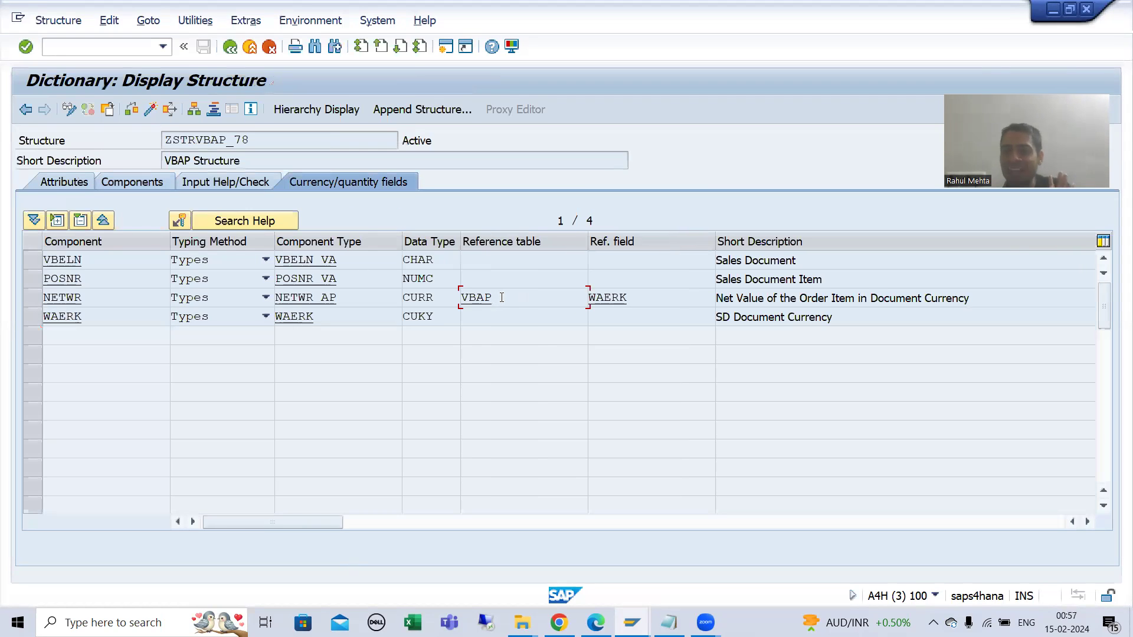
left_click(89, 315)
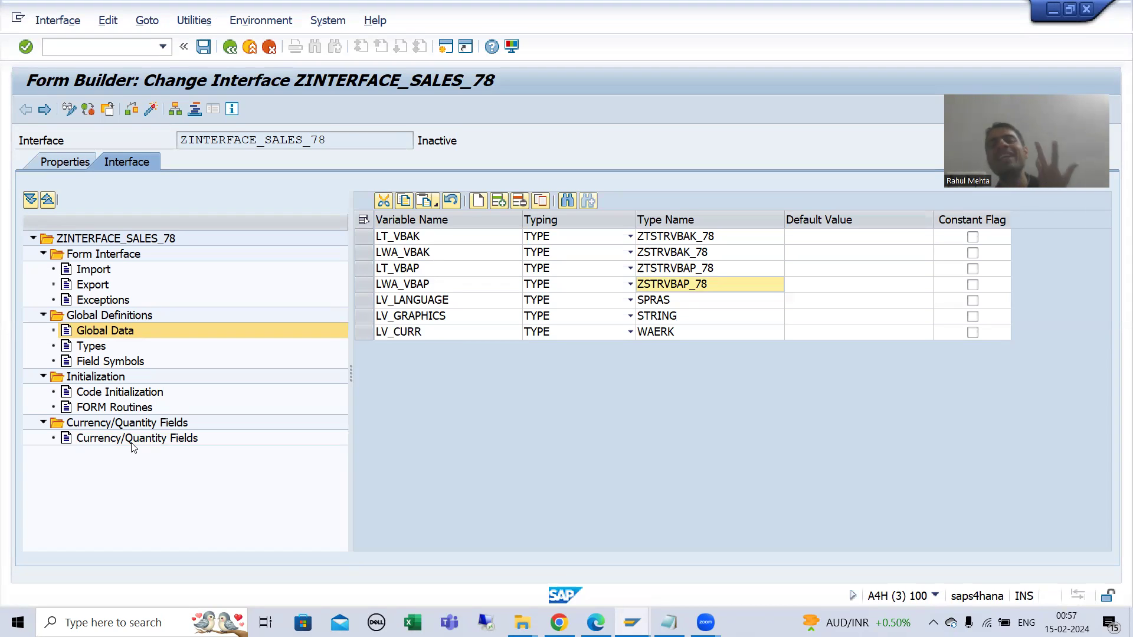
- Browse the reference field options for LT_VBAP-NETWR, leaving it on LV_CURR
left_click(133, 443)
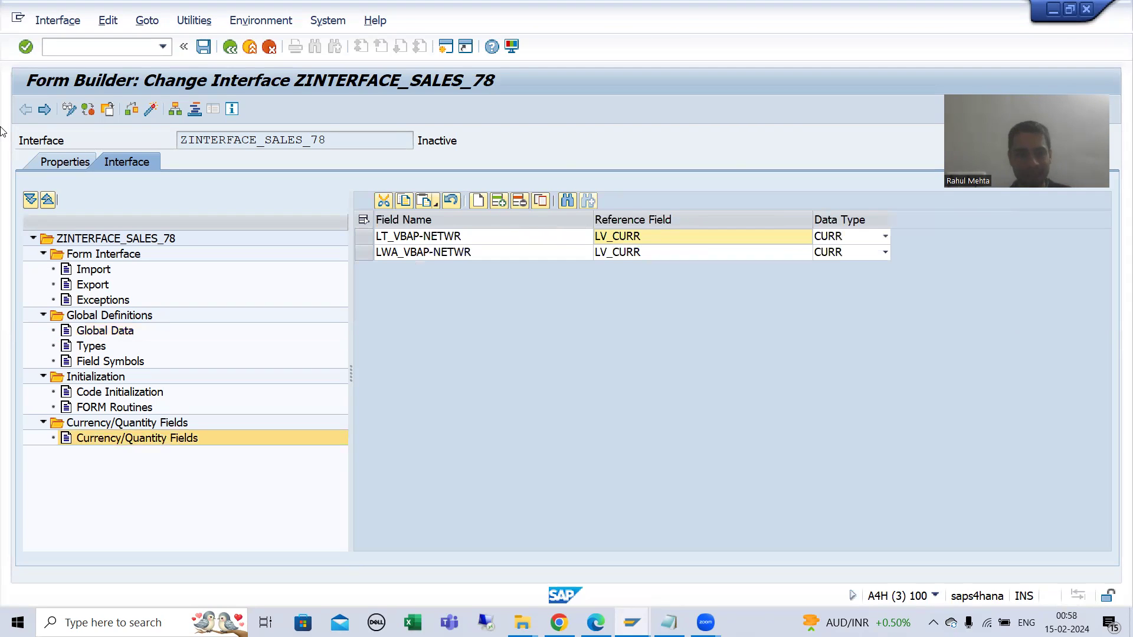
left_click(796, 239)
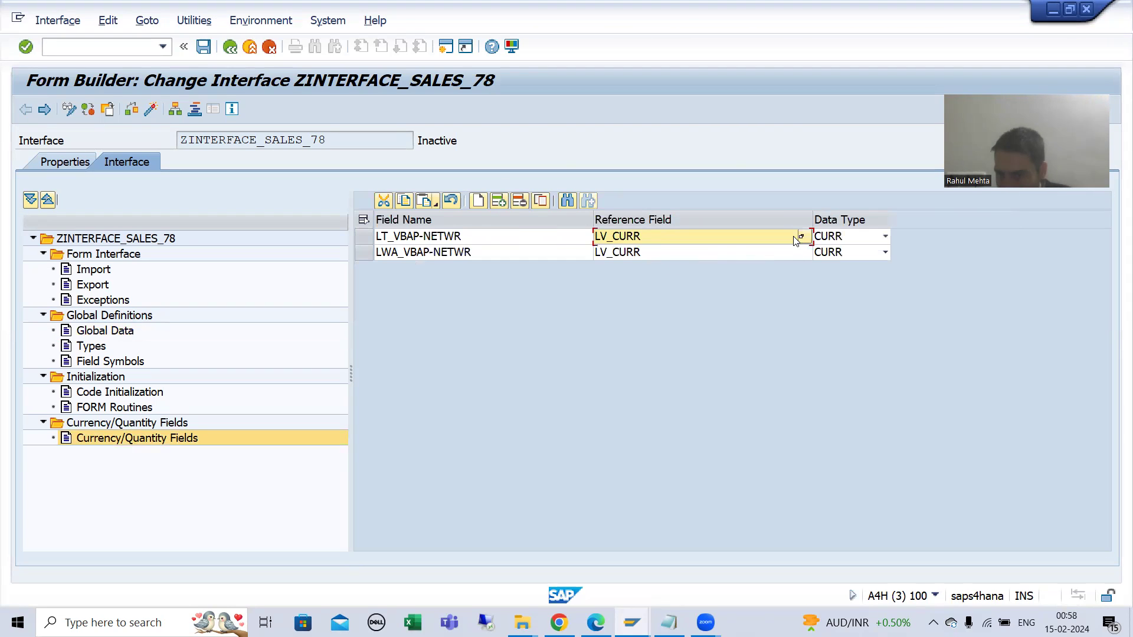
left_click(802, 237)
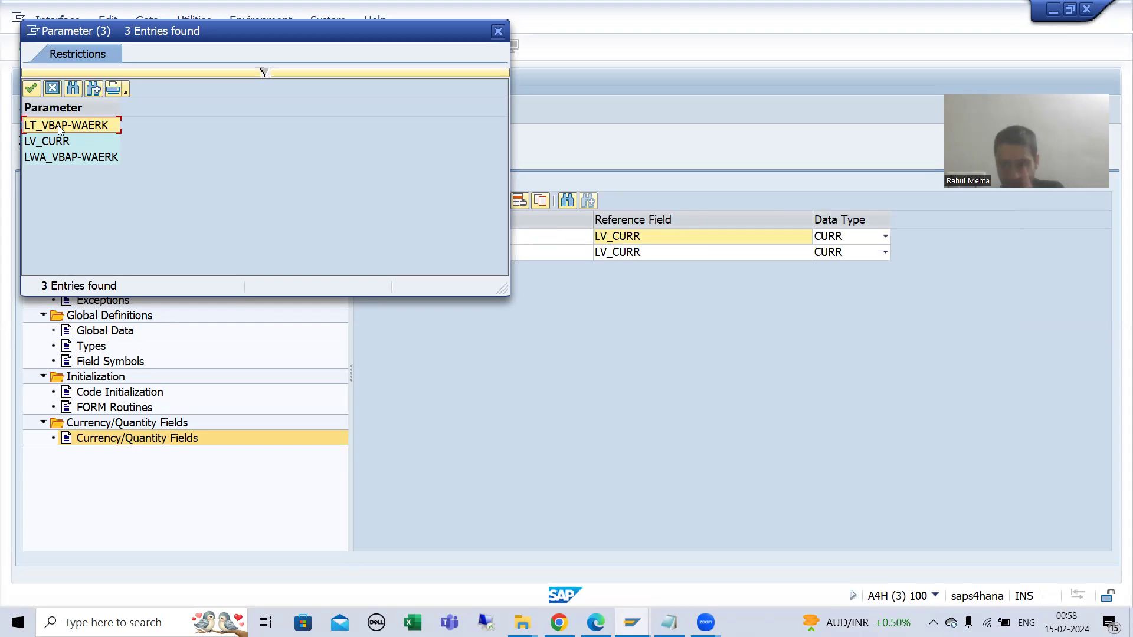
left_click(75, 158)
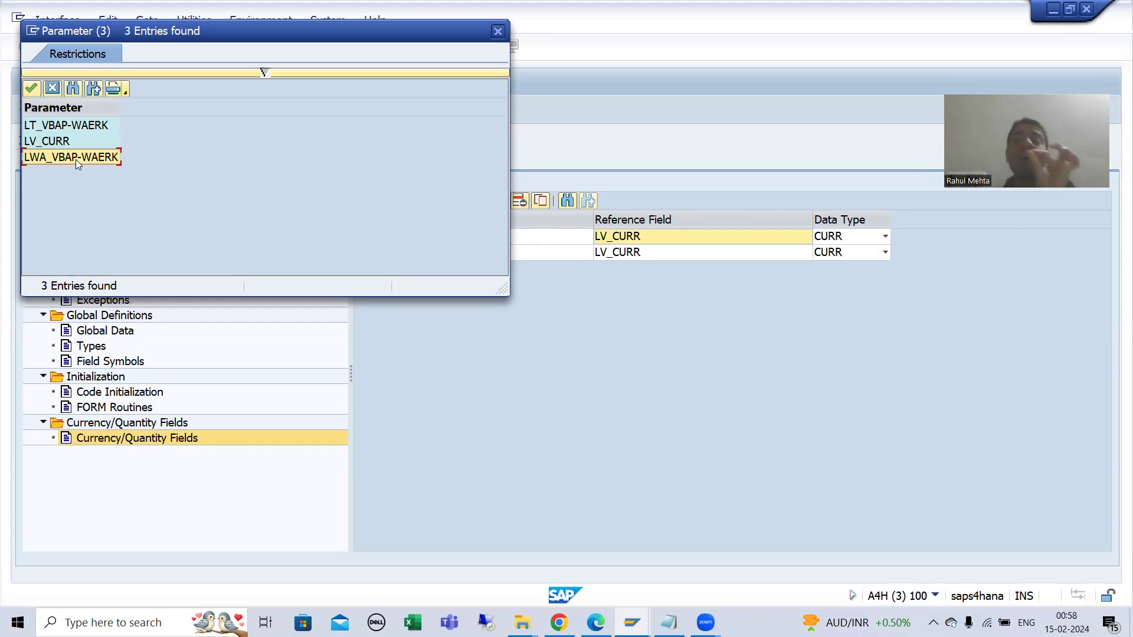
key("Return")
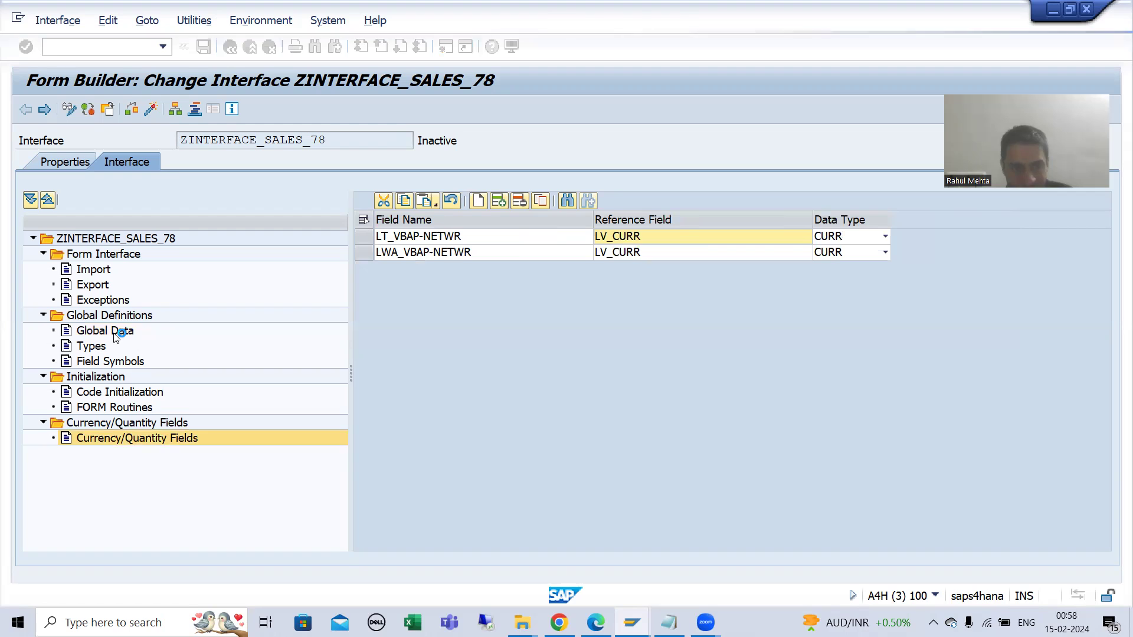
- Open LT_VBAP's table type ZTSTRVBAP_78 and its line type ZSTRVBAP_78
left_click(116, 335)
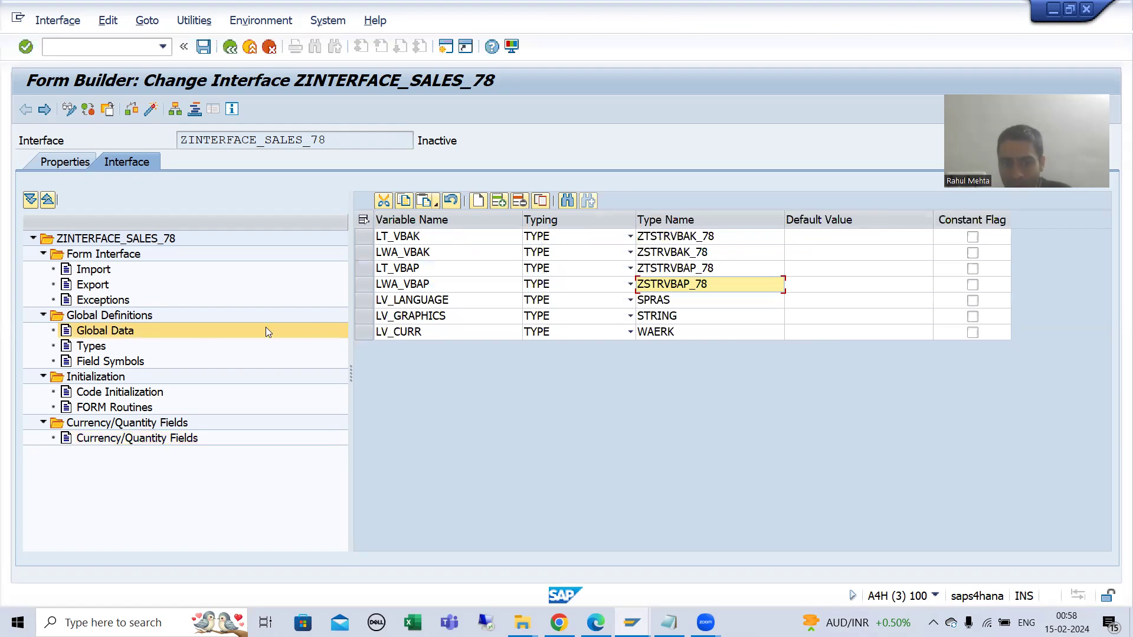
left_click(425, 268)
double_click(665, 269)
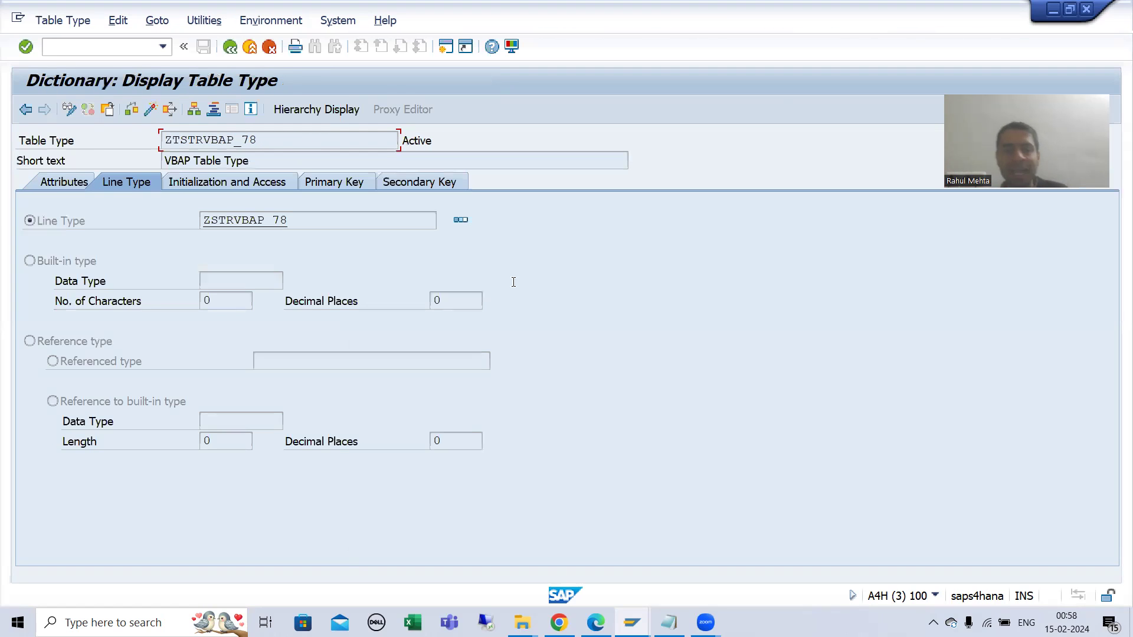
double_click(259, 223)
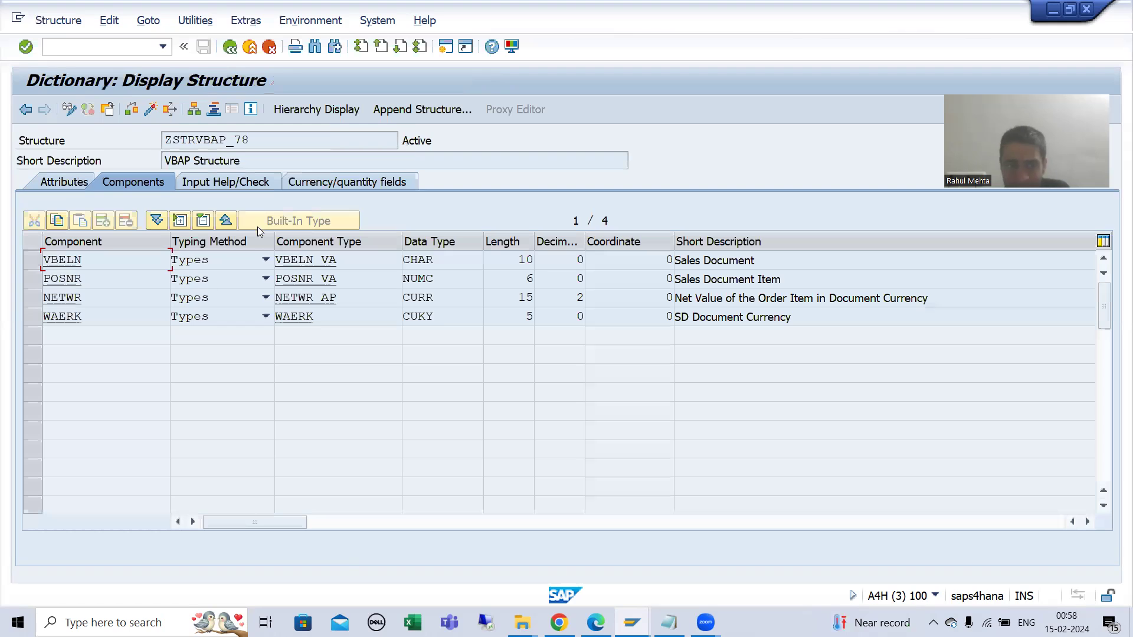
double_click(46, 317)
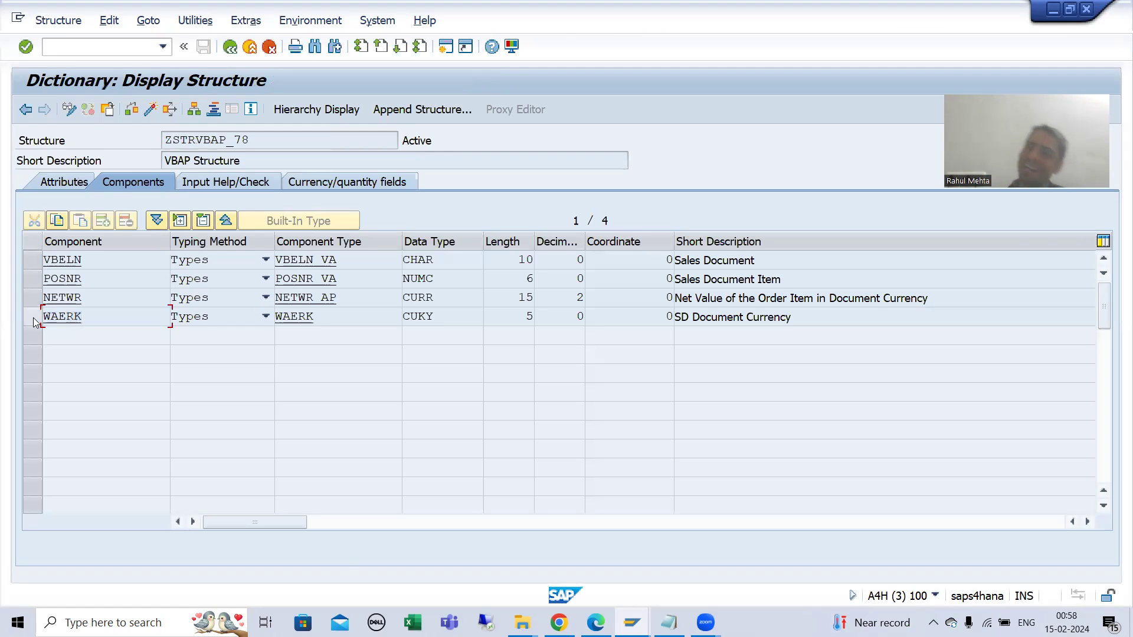
- Go back, open ZSTRVBAP_78 from LWA_VBAP's type, then return to Form Builder
left_click(219, 141)
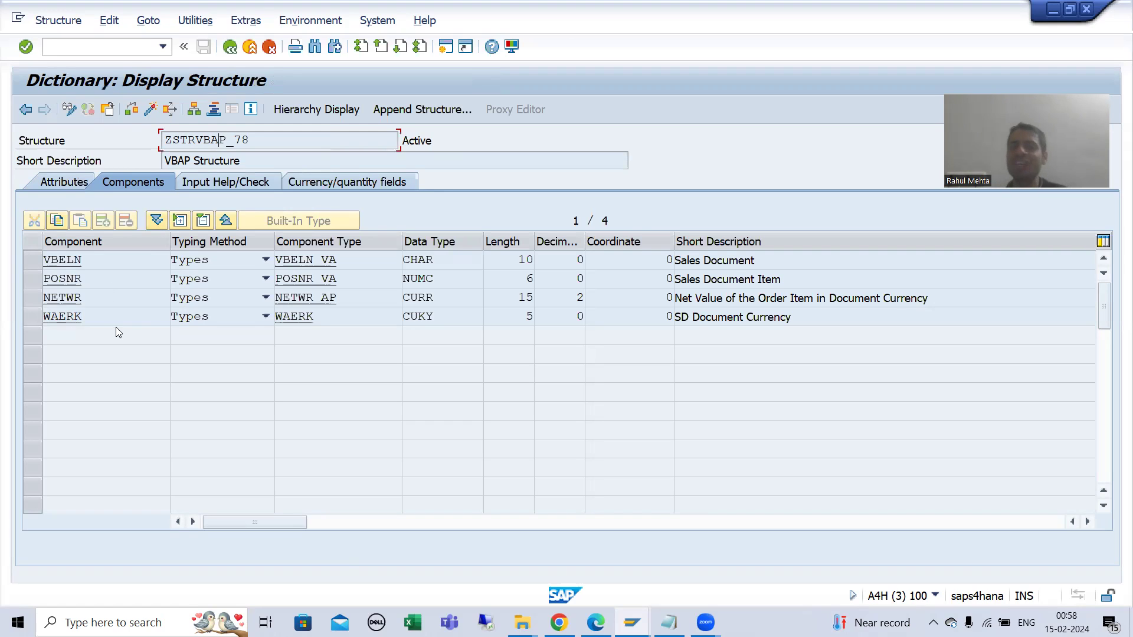
key("F3")
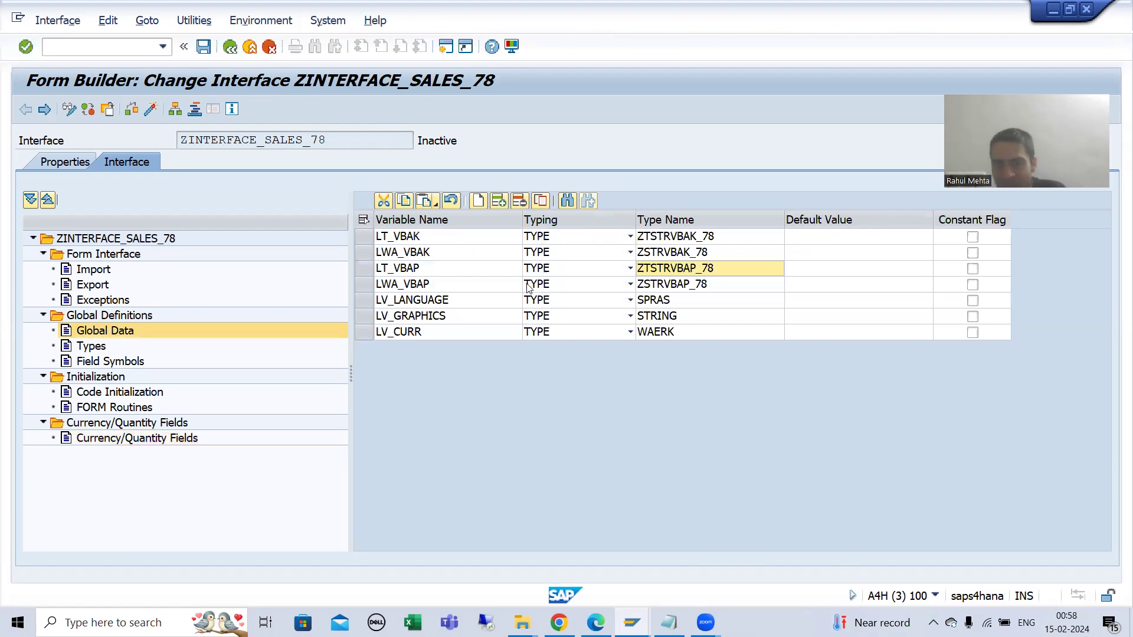
double_click(649, 284)
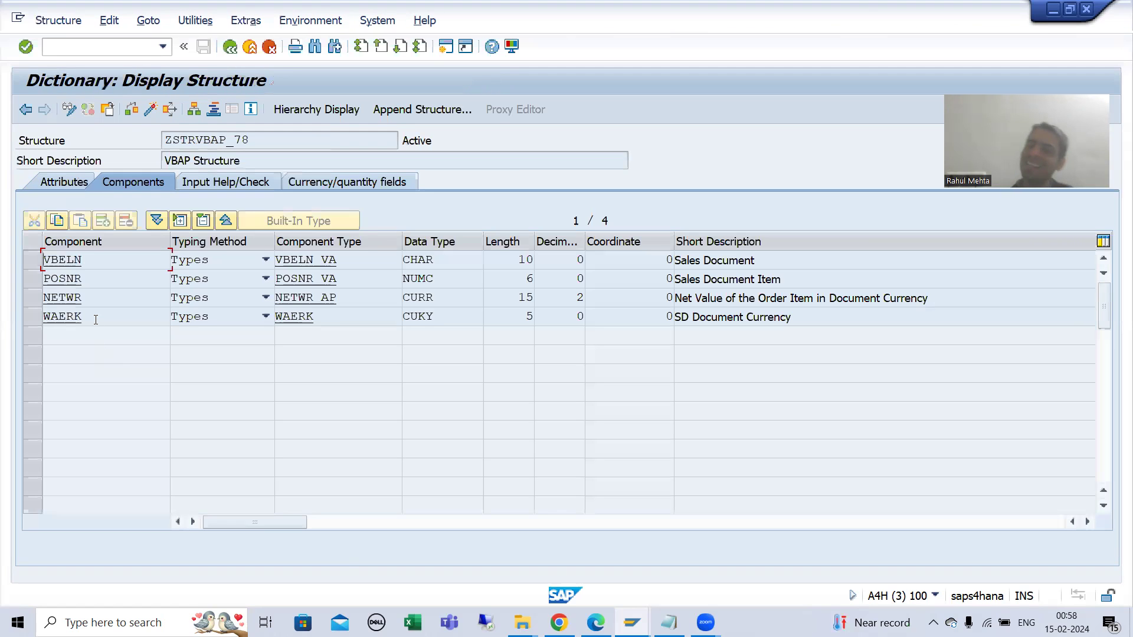
left_click(230, 46)
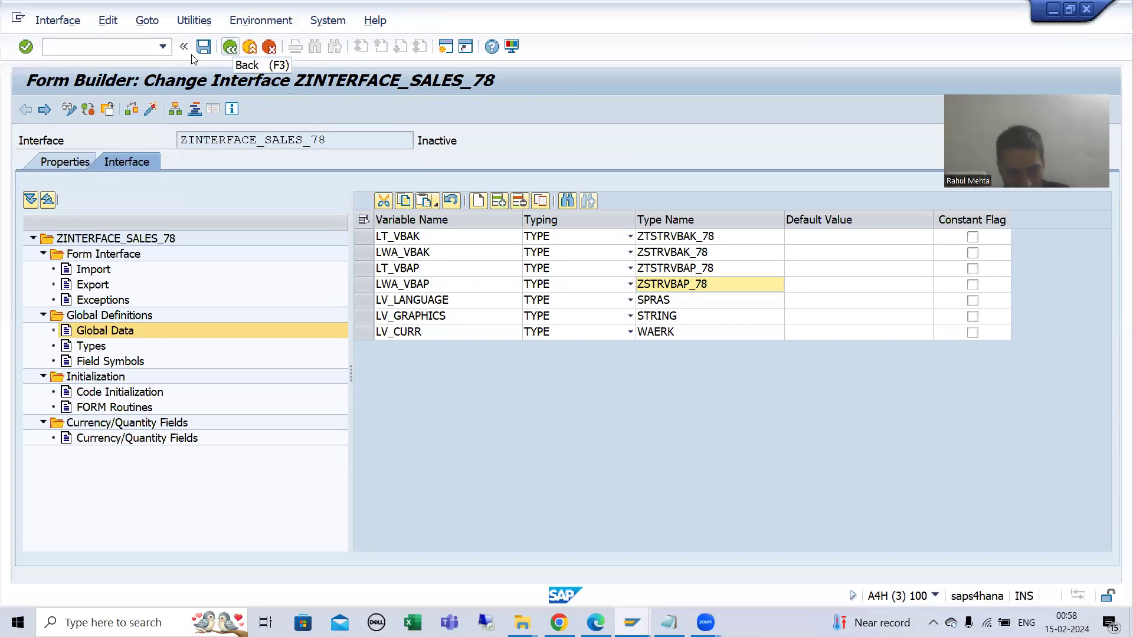
- Show the Currency/Quantity Fields table with LT_VBAP-NETWR and LWA_VBAP-NETWR referencing LV_CURR
left_click(100, 438)
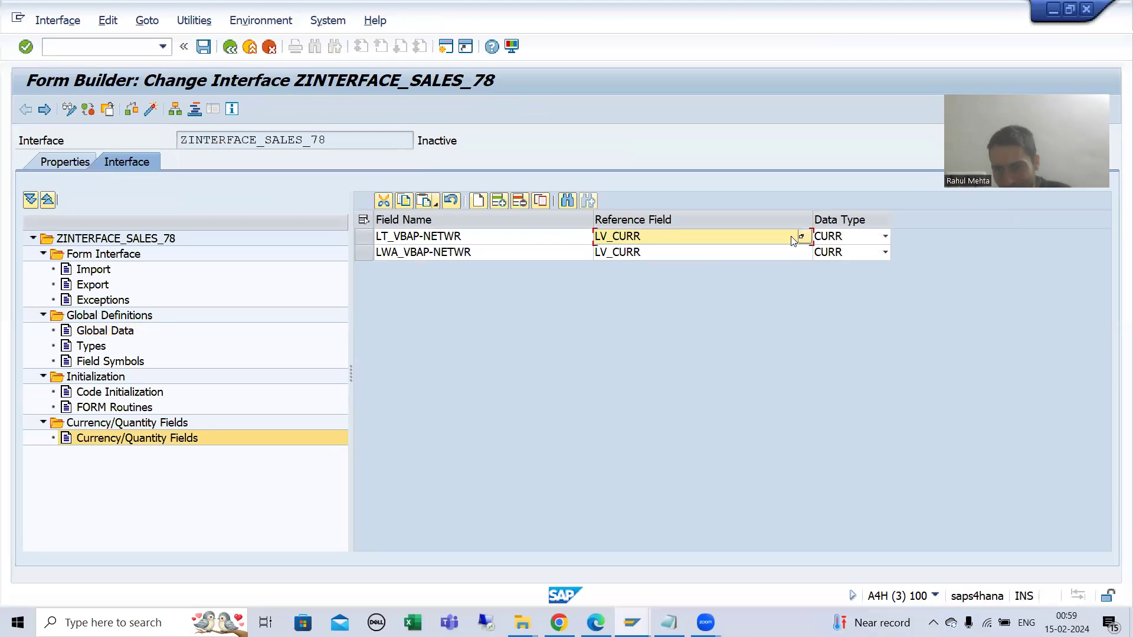
- Set the reference fields to LT_VBAP-WAERK for LT_VBAP-NETWR and LWA_VBAP-WAERK for LWA_VBAP-NETWR
left_click(807, 242)
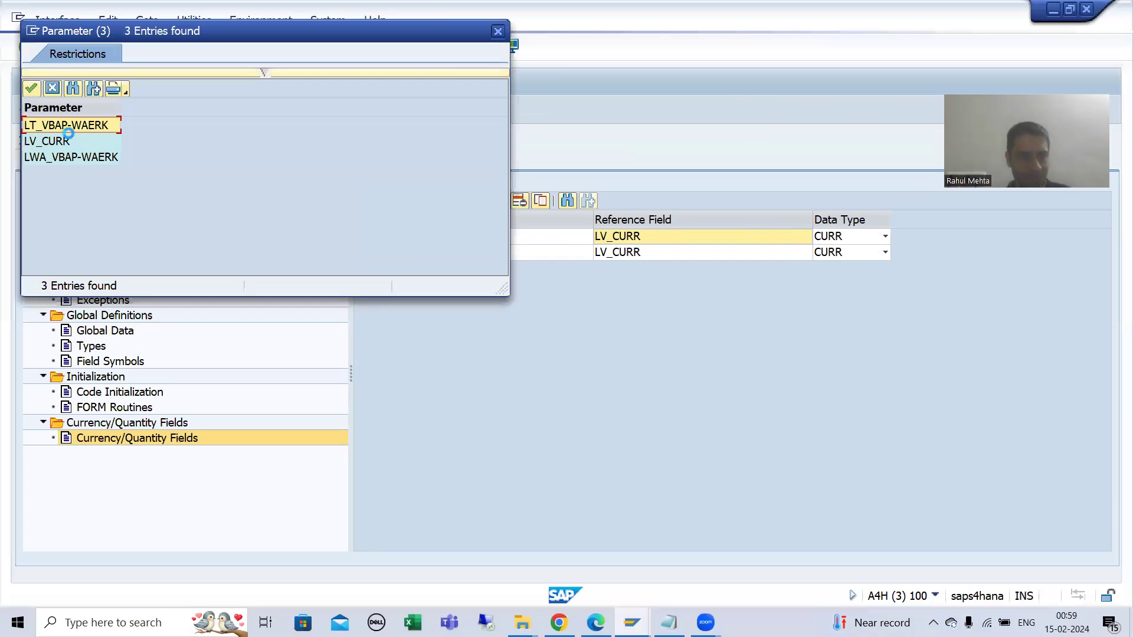
double_click(69, 125)
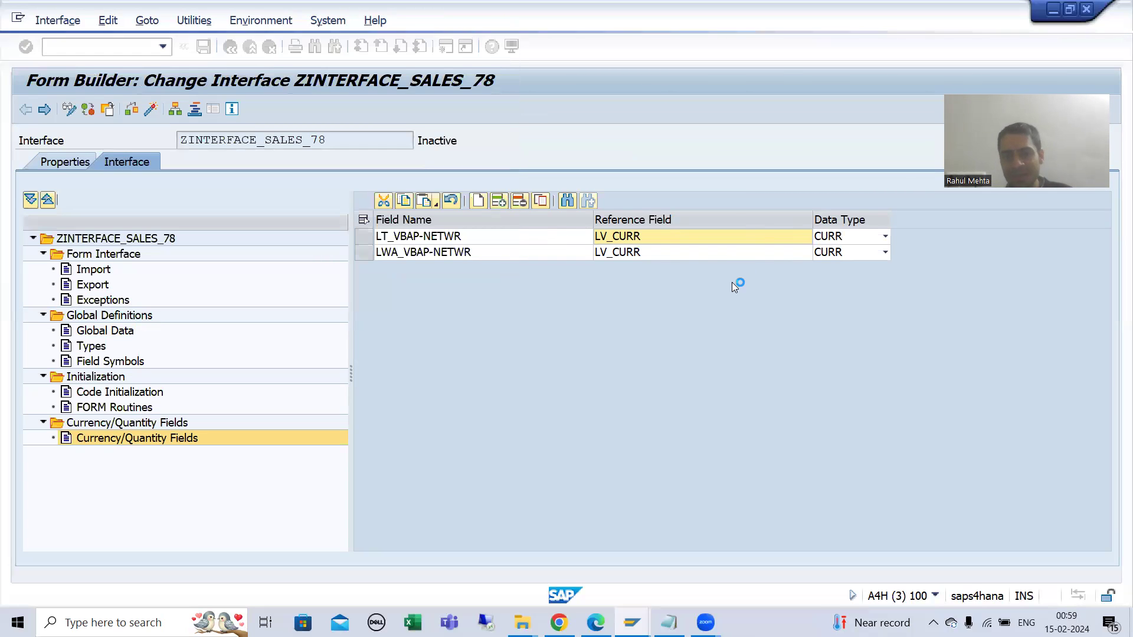
left_click(718, 253)
left_click(801, 252)
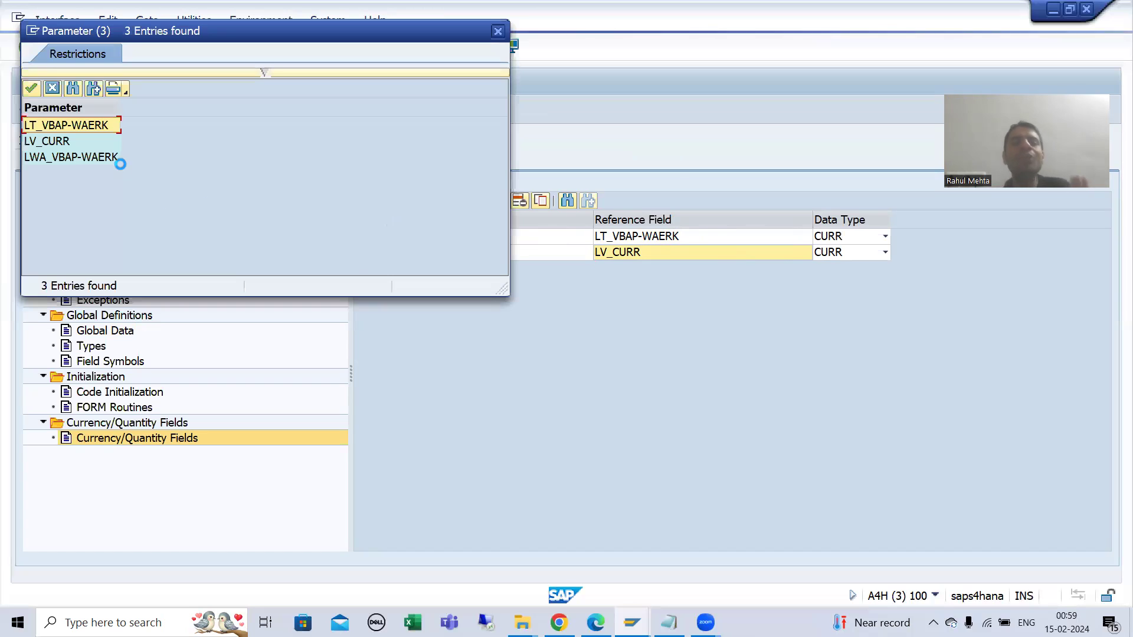
double_click(111, 157)
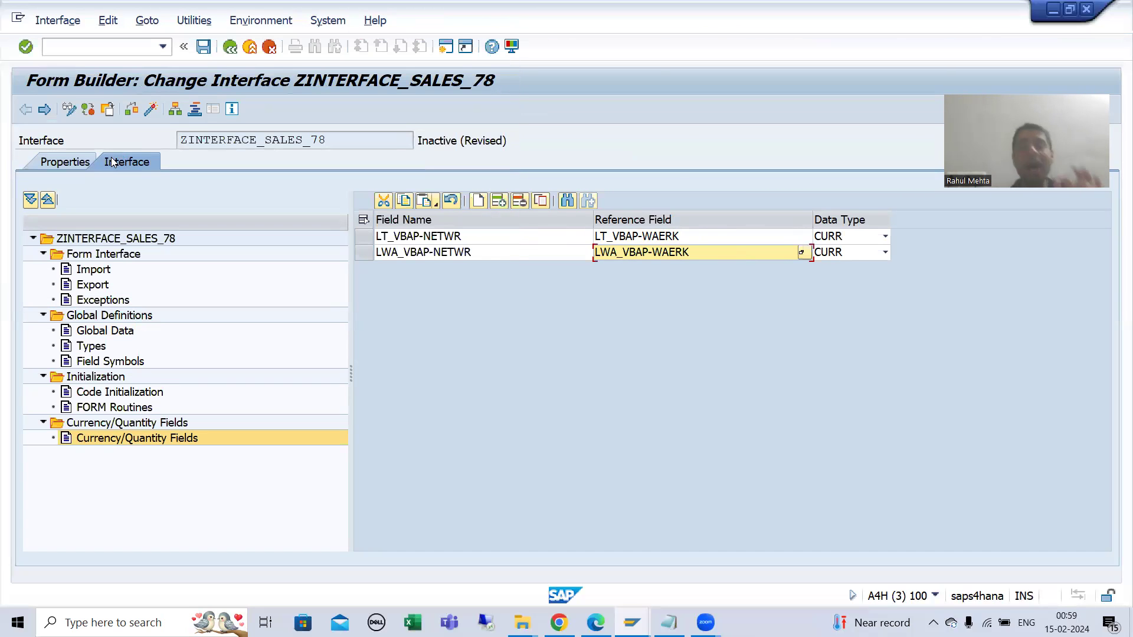
left_click(101, 337)
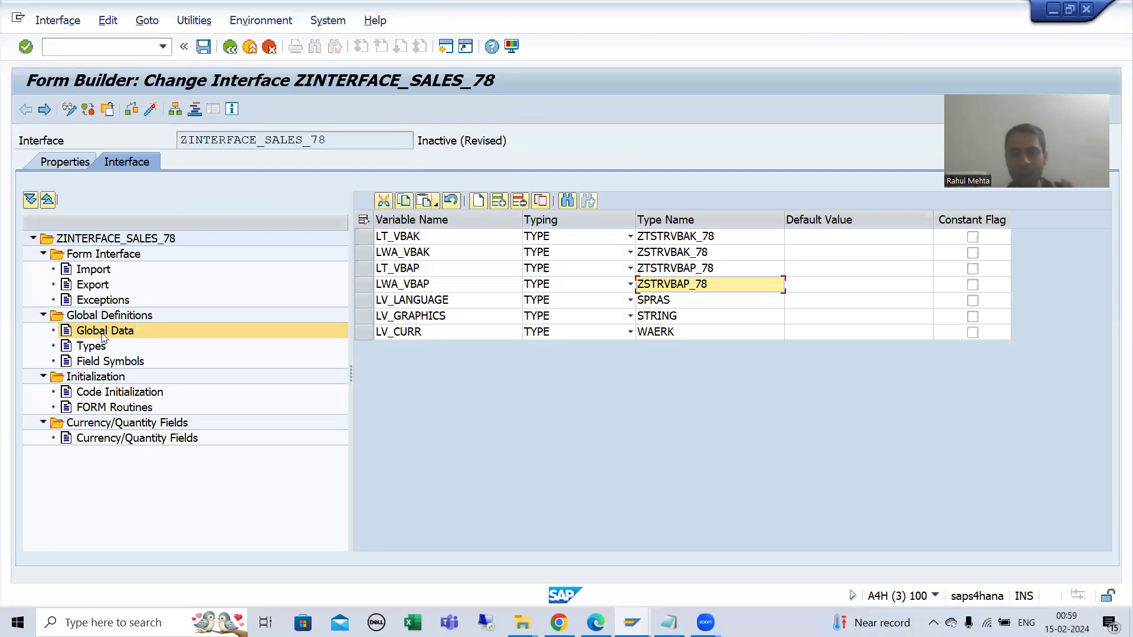
- Open structure ZSTRVBAP_78 and save the interface changes when prompted
double_click(683, 289)
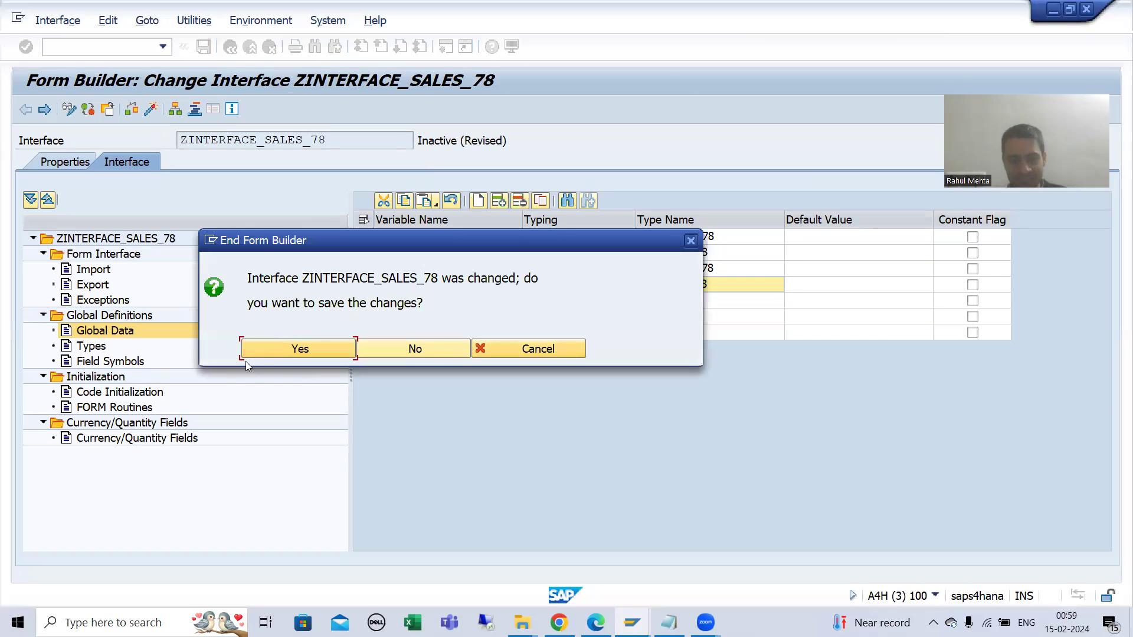
left_click(264, 349)
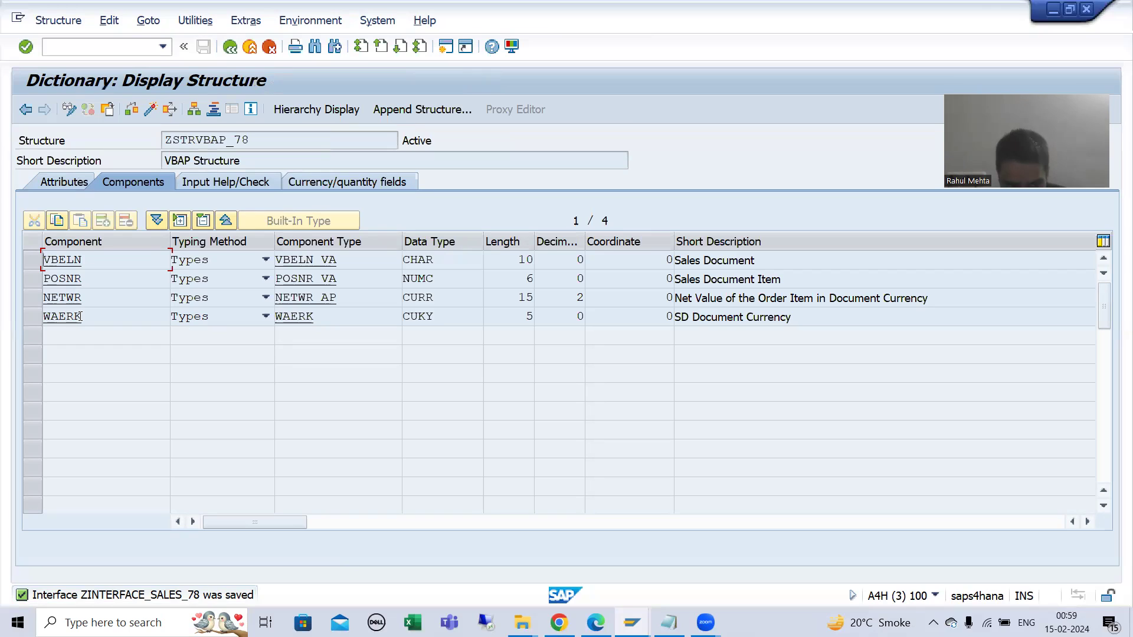
left_click_drag(81, 316, 42, 314)
left_click(61, 322)
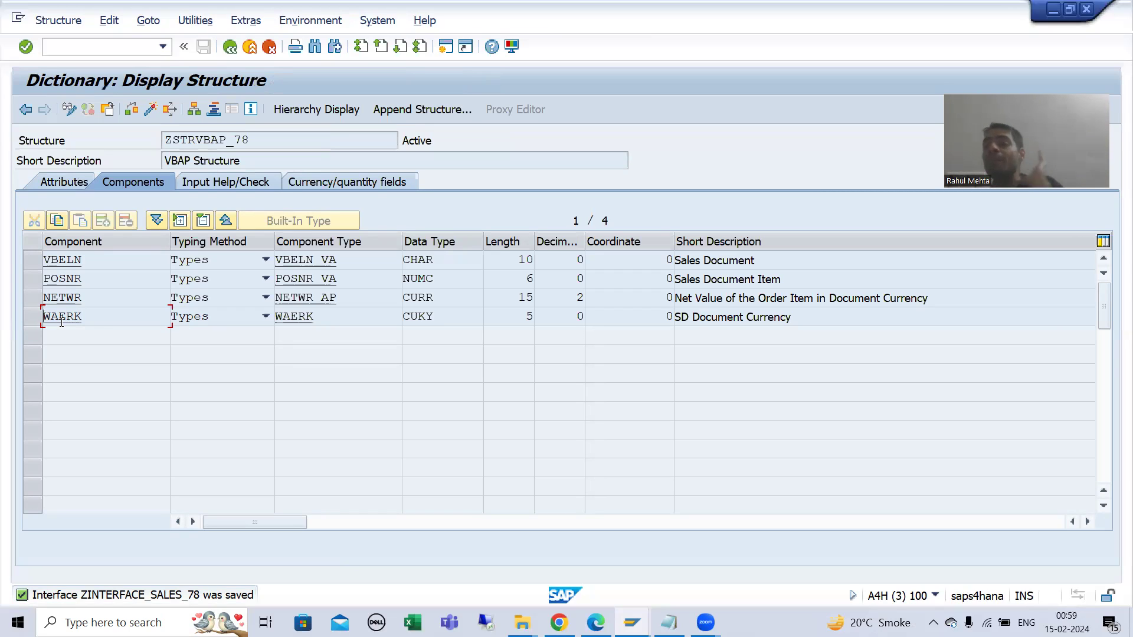
left_click_drag(83, 316, 42, 314)
left_click(41, 314)
double_click(62, 316)
left_click(47, 313)
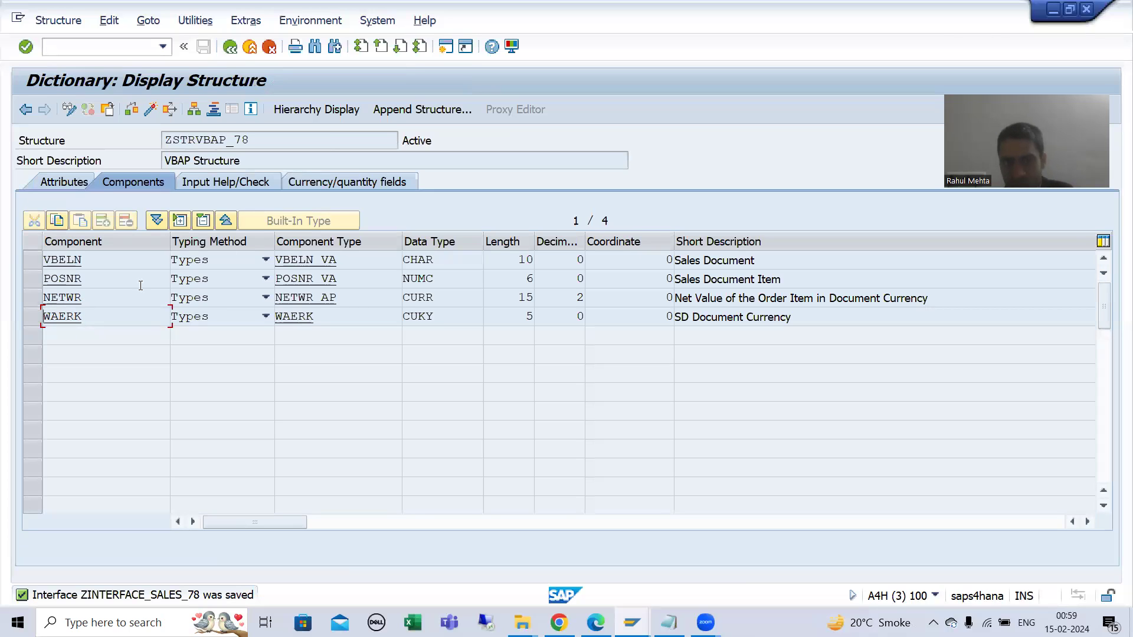
left_click(318, 185)
left_click(529, 300)
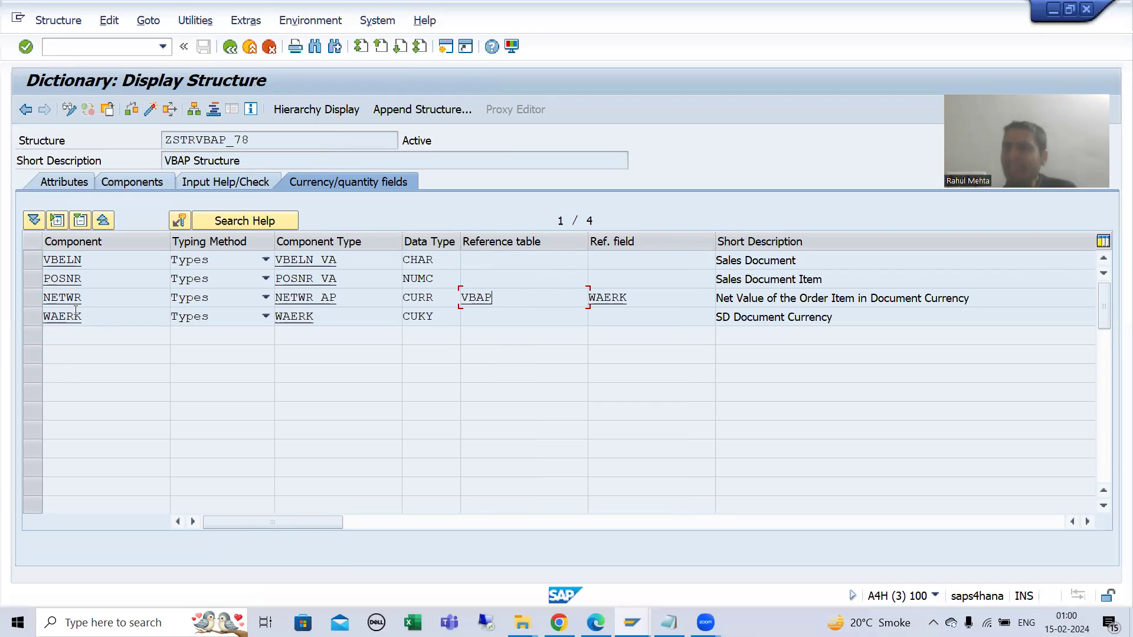
double_click(491, 297)
left_click(491, 297)
left_click_drag(492, 297, 457, 298)
left_click(458, 298)
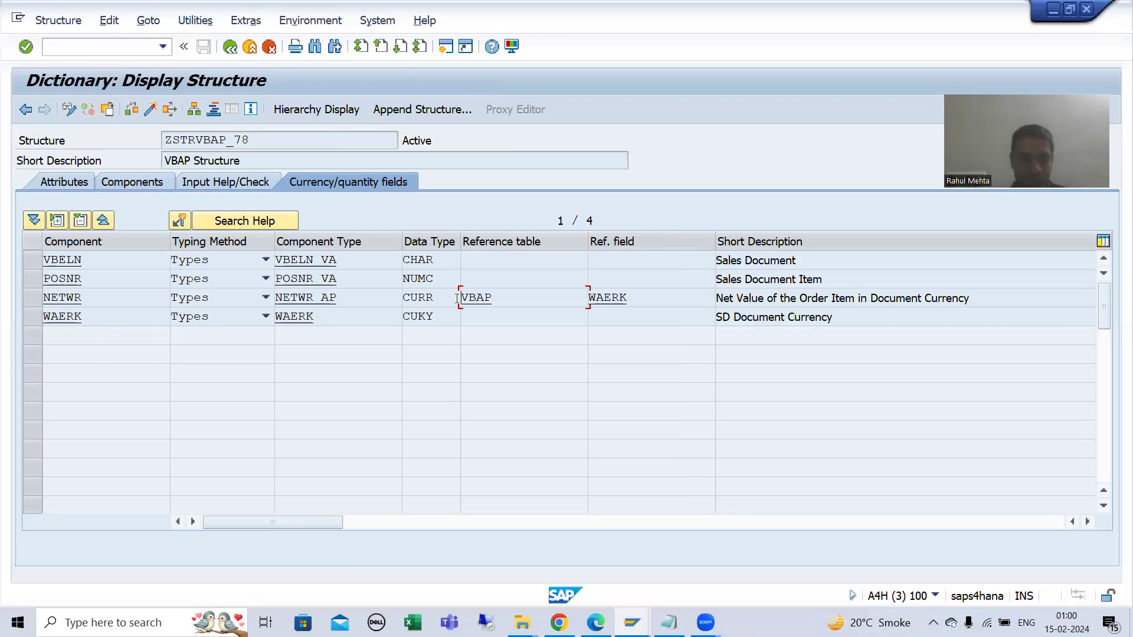
left_click(138, 188)
left_click(54, 315)
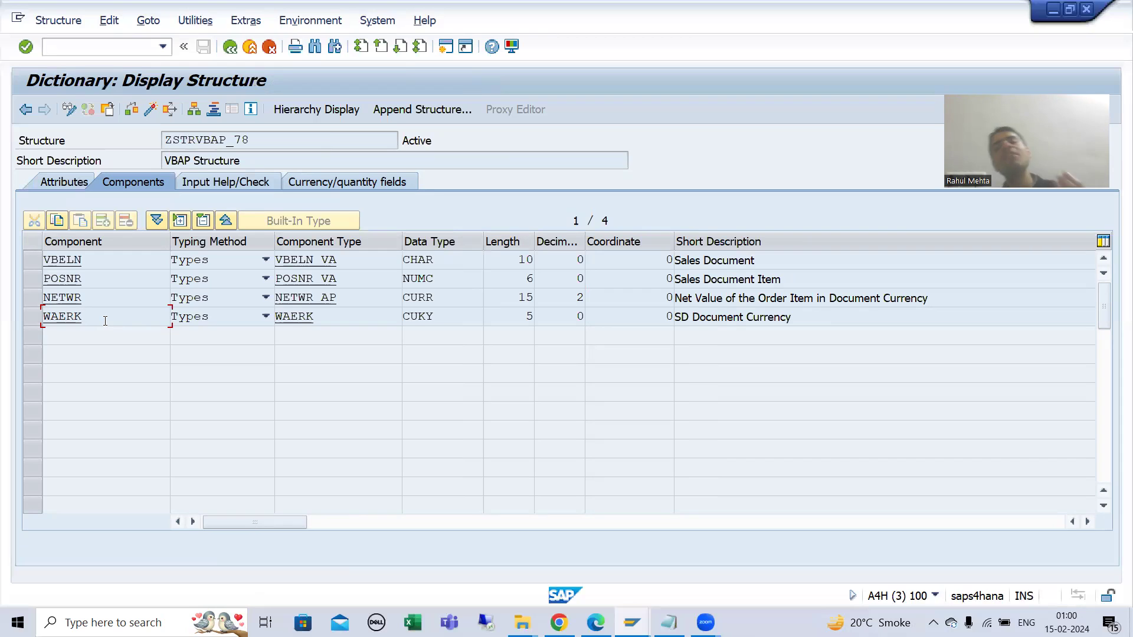
- Switch ZSTRVBAP_78 to change mode and delete the WAERK component row
left_click(69, 109)
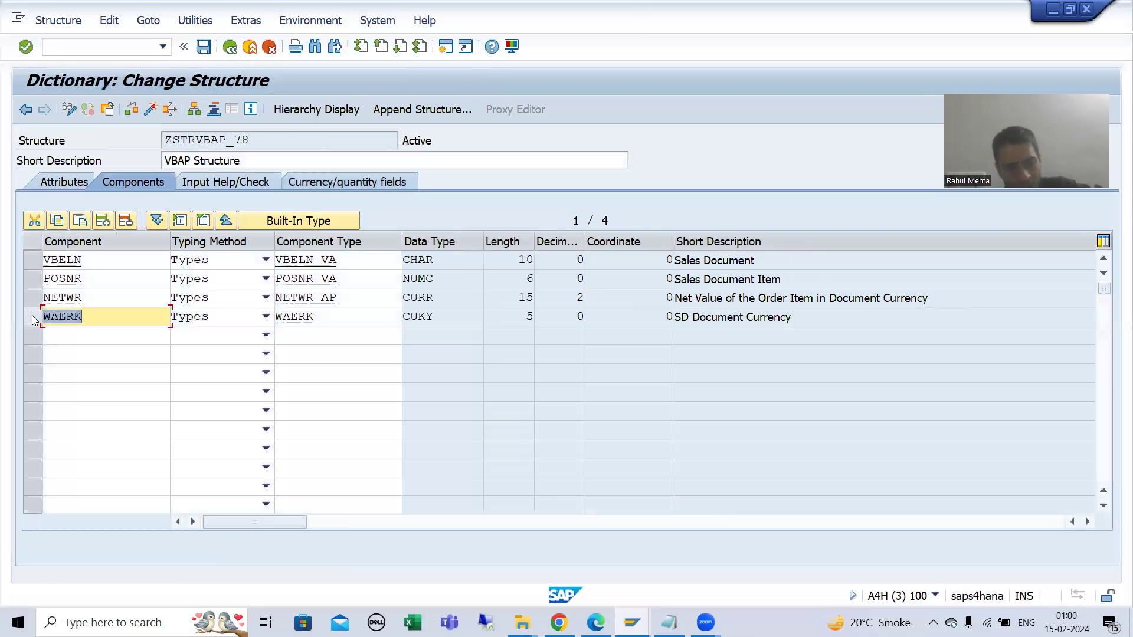
left_click(33, 318)
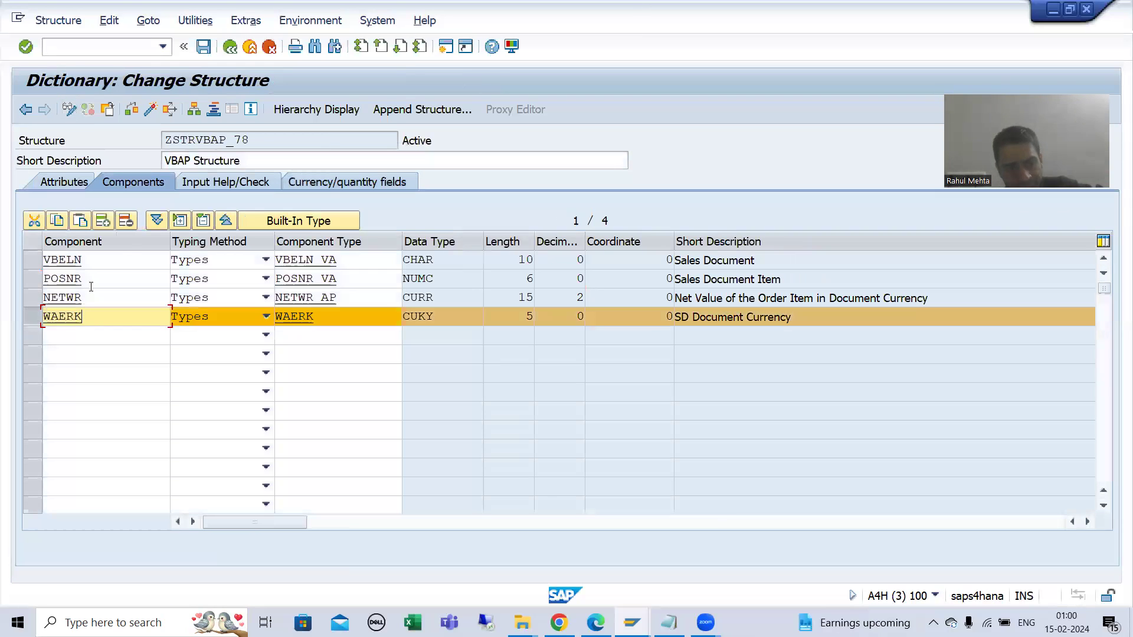
left_click(129, 221)
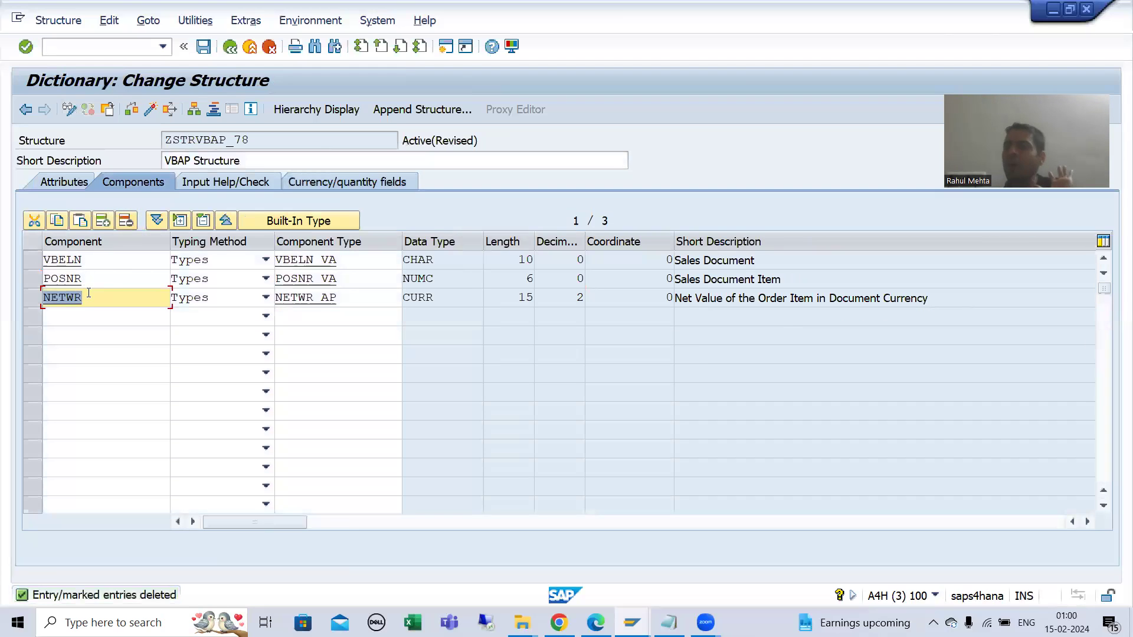
- Check the remaining currency reference for NETWR (table VBAP) and start activation
left_click(322, 182)
left_click(520, 297)
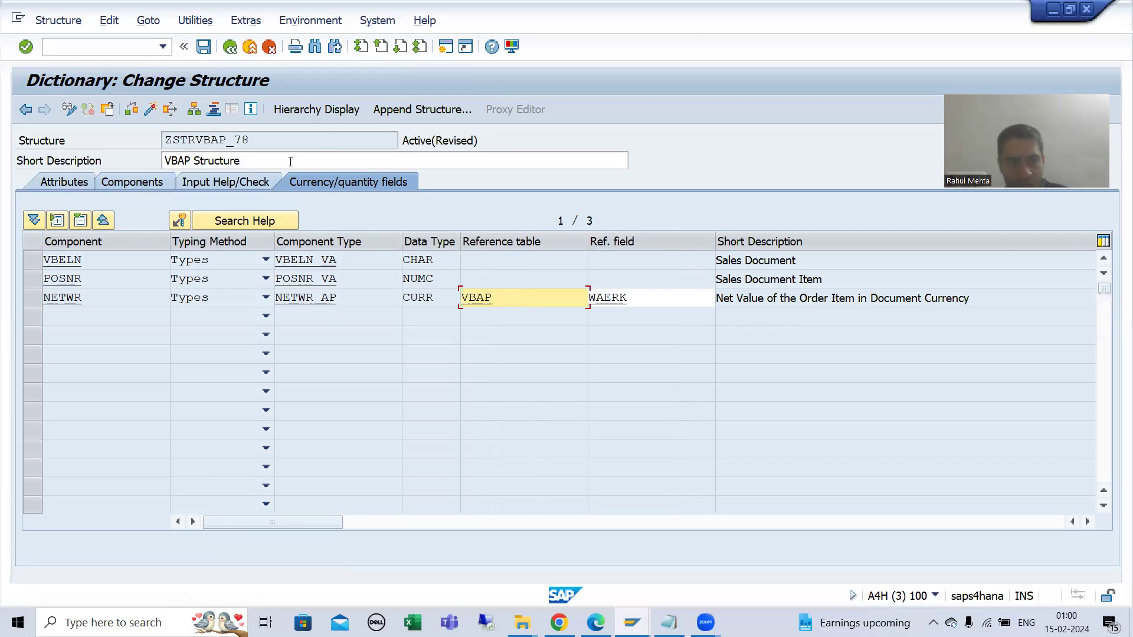
left_click(151, 109)
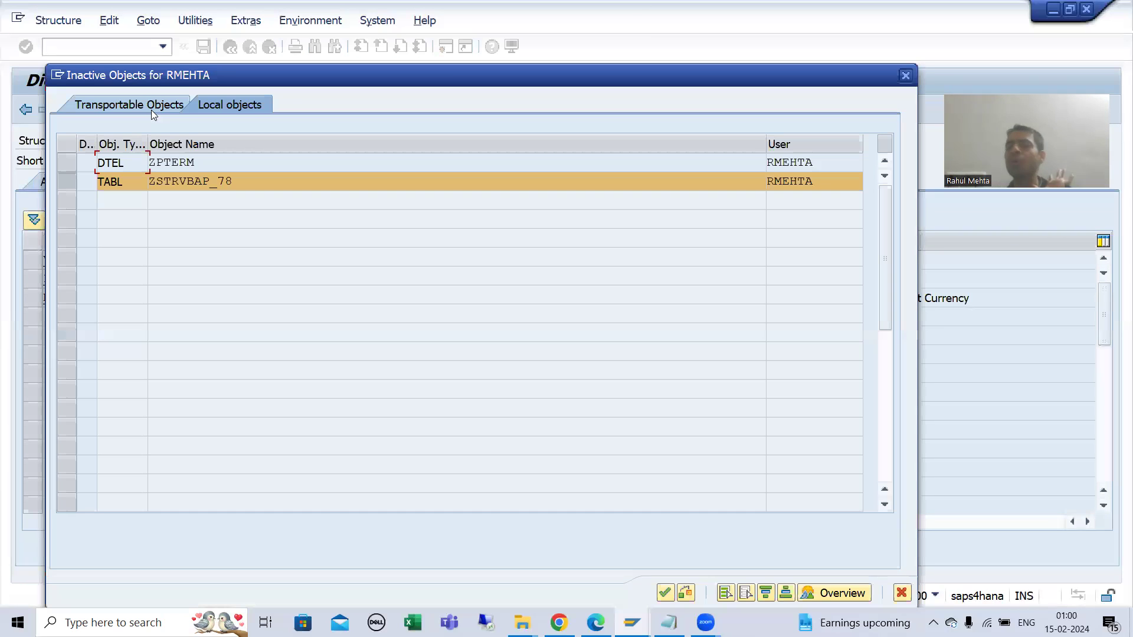
- Confirm activation of the inactive objects ZSTRVBAP_78 and ZPTERM
key("Return")
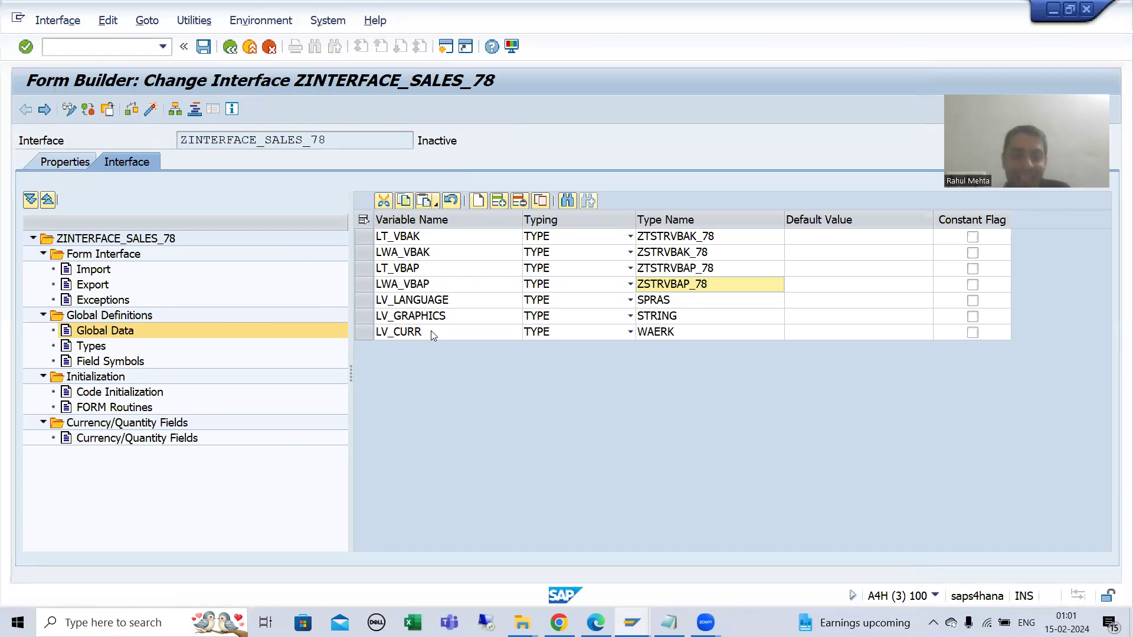
- In Currency/Quantity Fields, set LV_CURR as reference field for LT_VBAP-NETWR and LWA_VBAP-NETWR
left_click(152, 442)
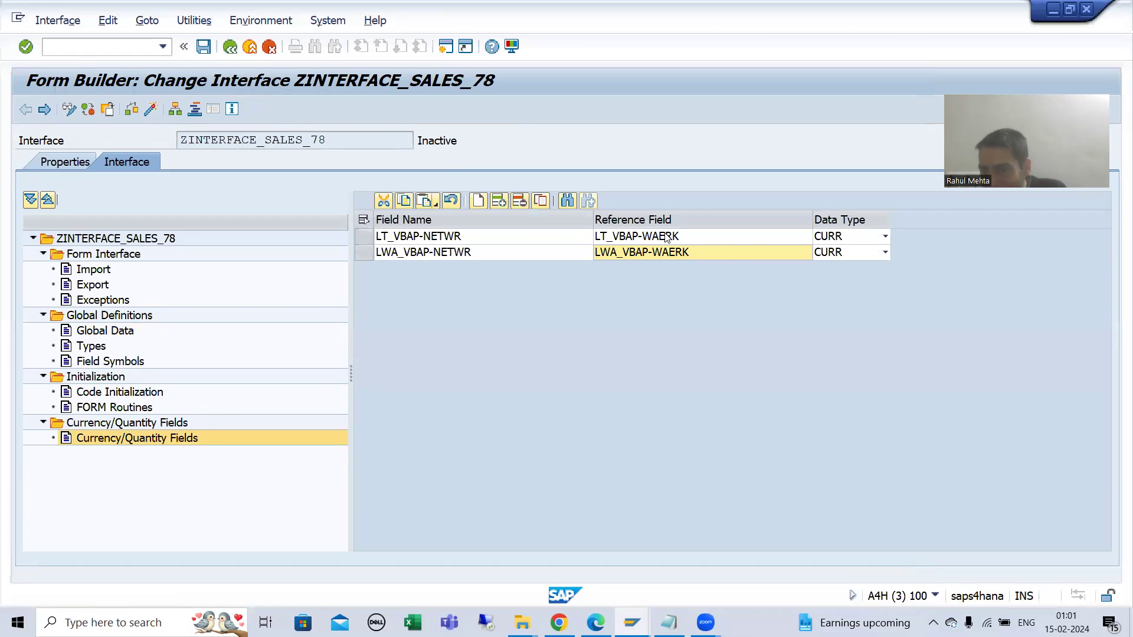
left_click(746, 238)
left_click(807, 237)
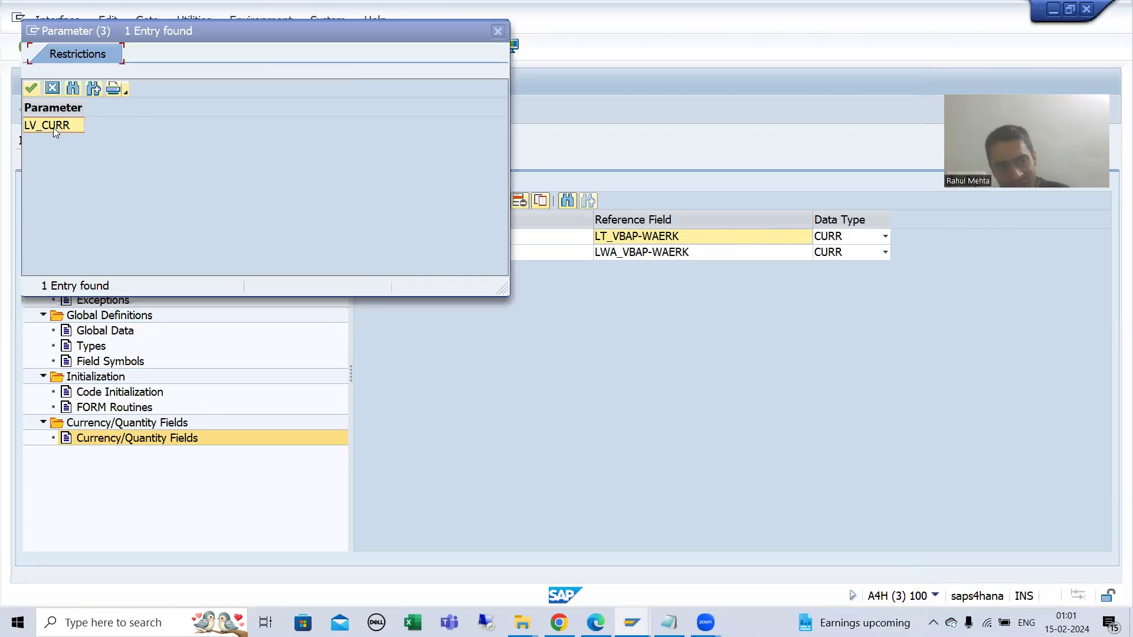
double_click(53, 126)
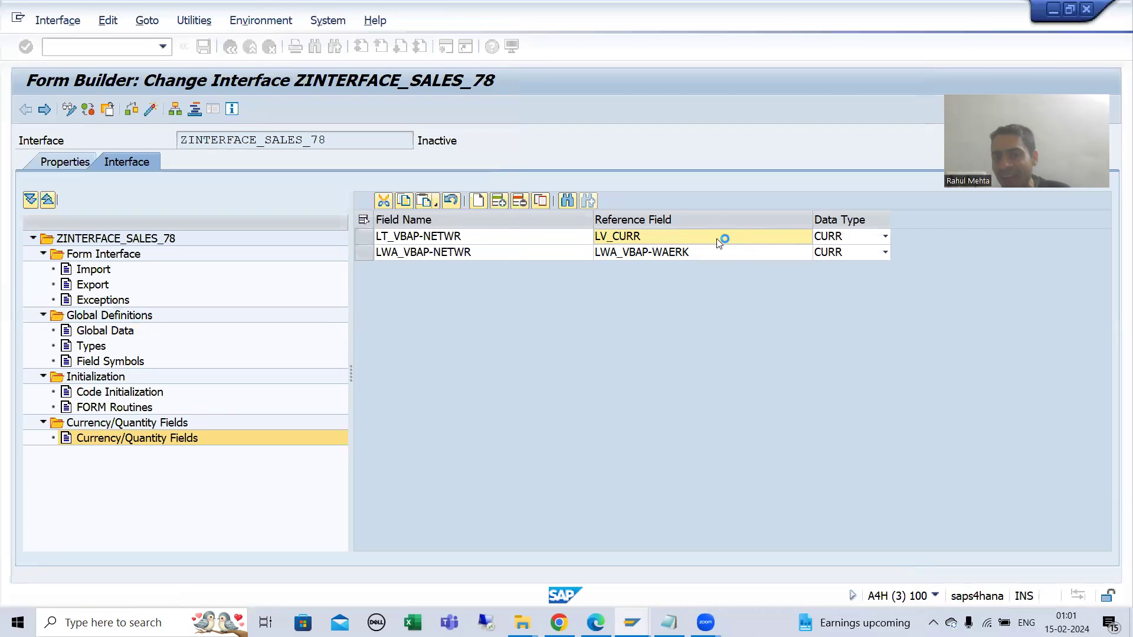
left_click(804, 251)
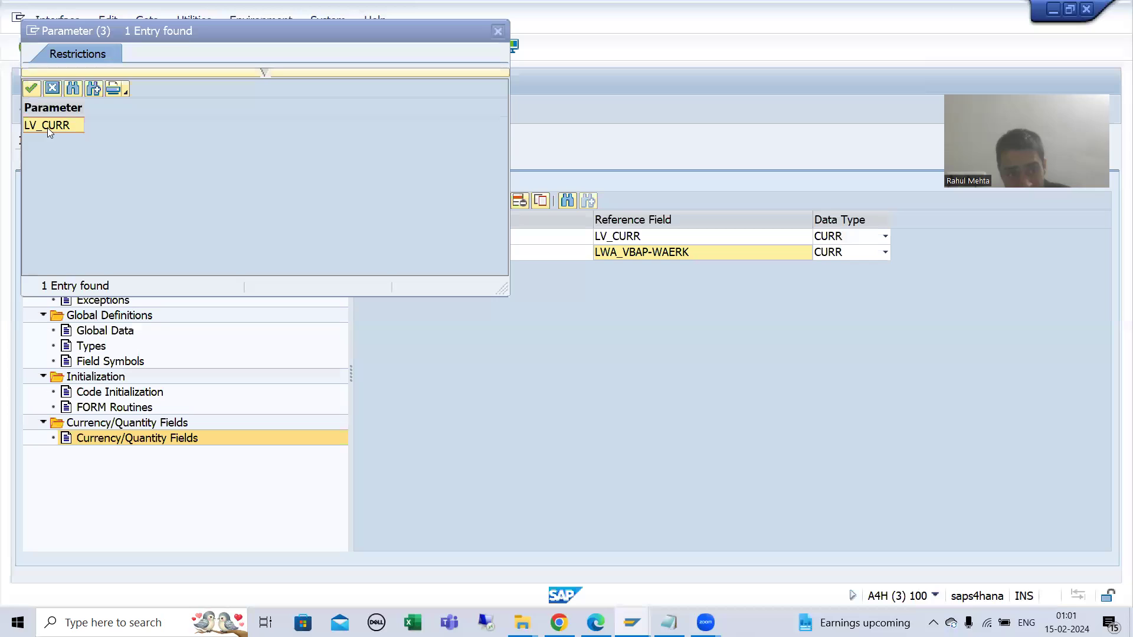
left_click(47, 127)
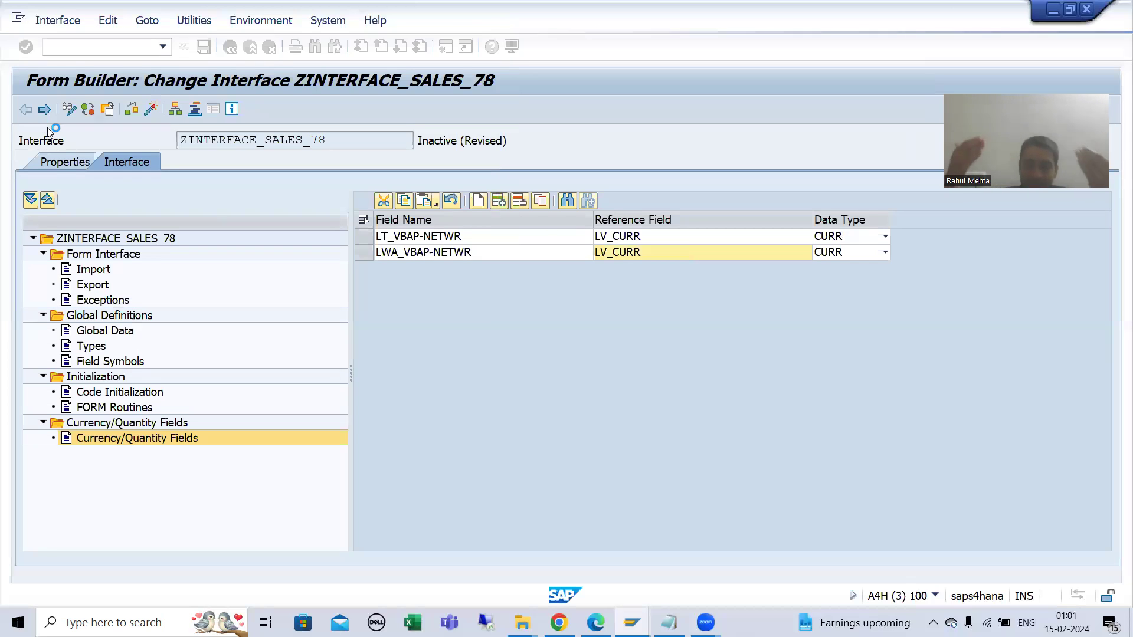